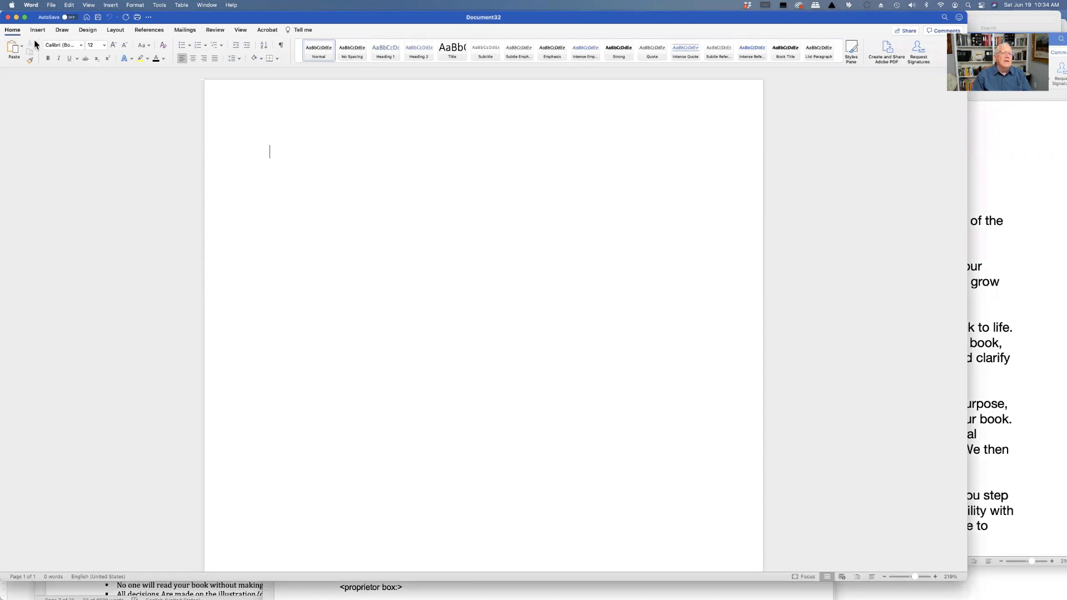
- Set the font of the blank document's text to Adobe Garamond Pro
left_click(80, 45)
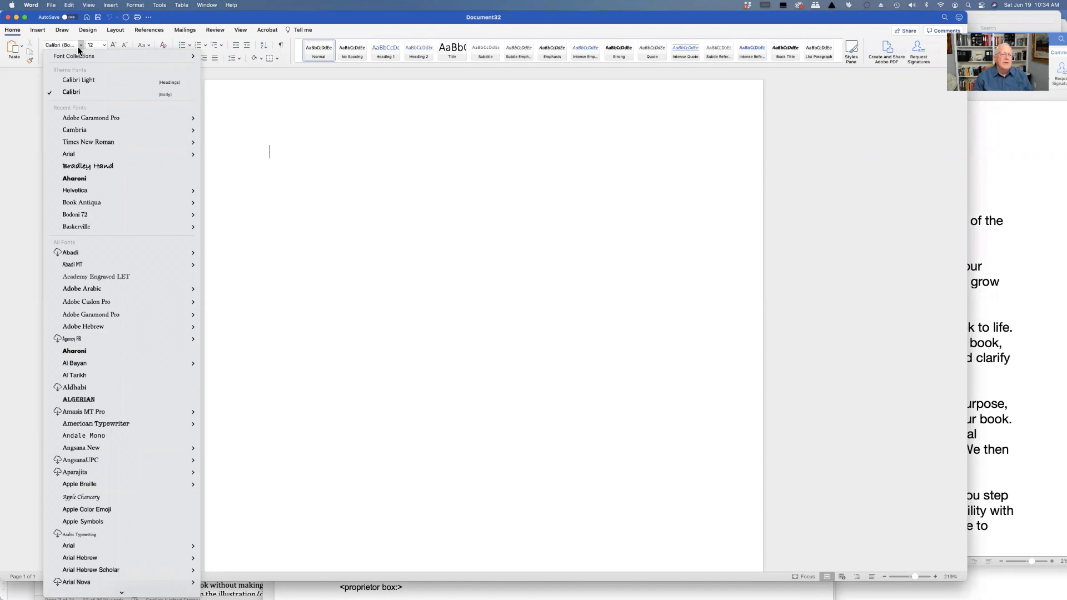
mouse_move(106, 119)
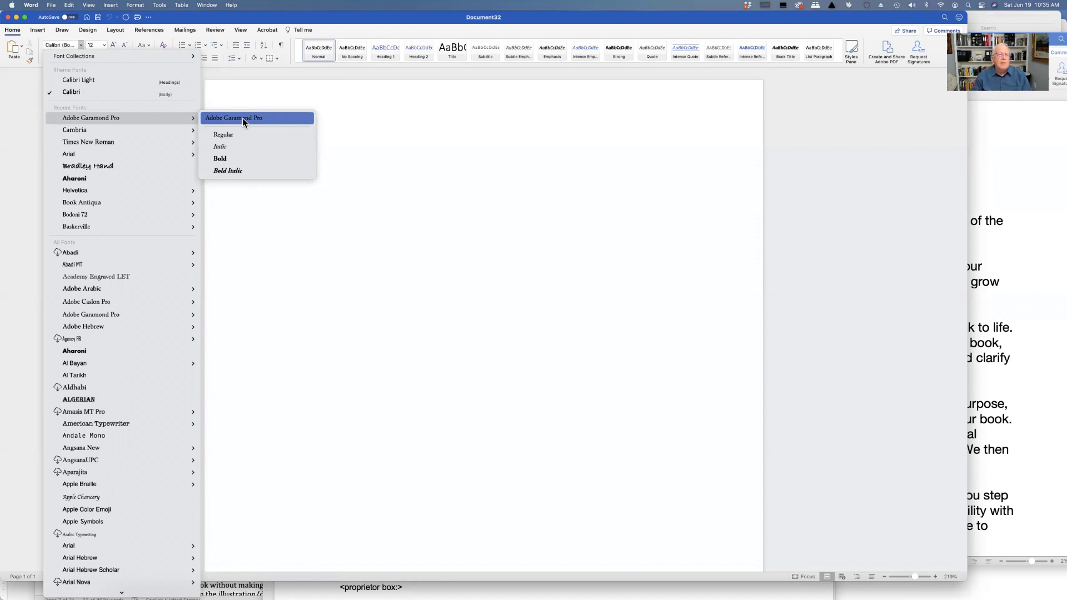
left_click(242, 118)
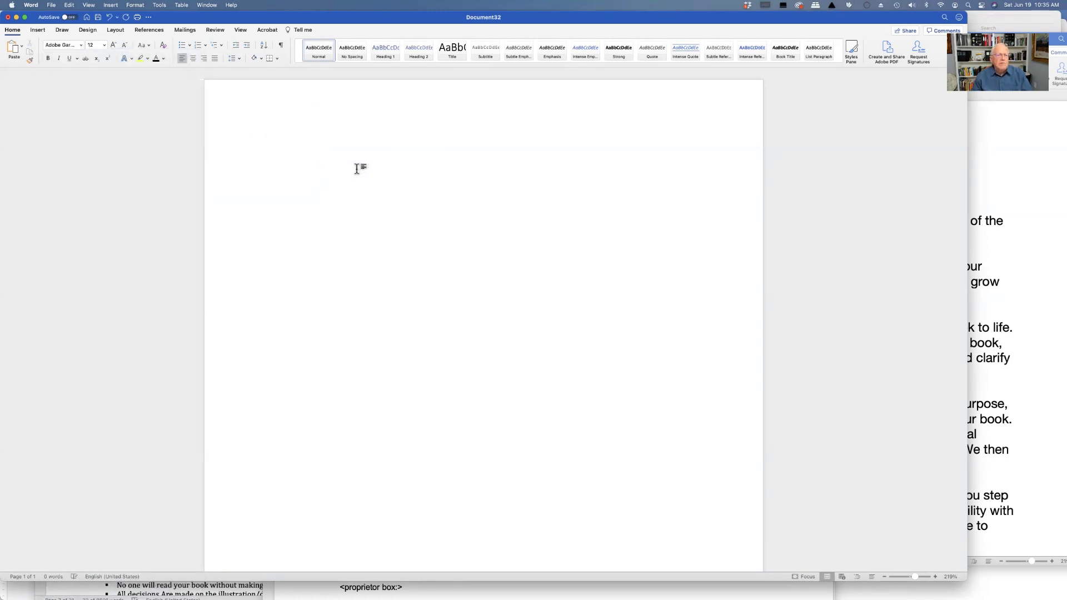
- Open the custom margin settings for the whole document and set the top margin to 1.8 inches
left_click(117, 31)
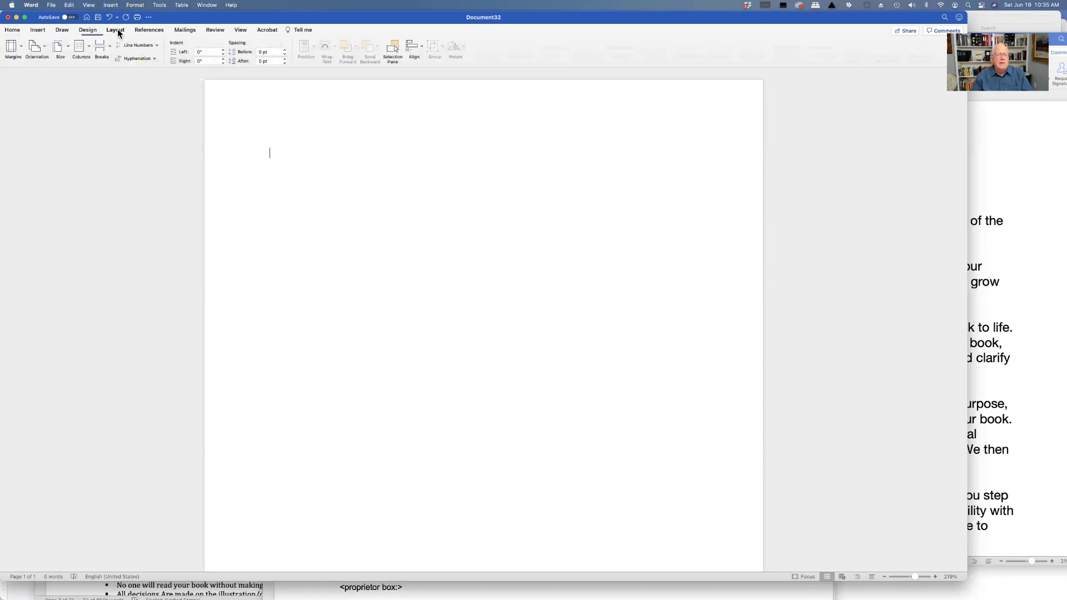
left_click(12, 49)
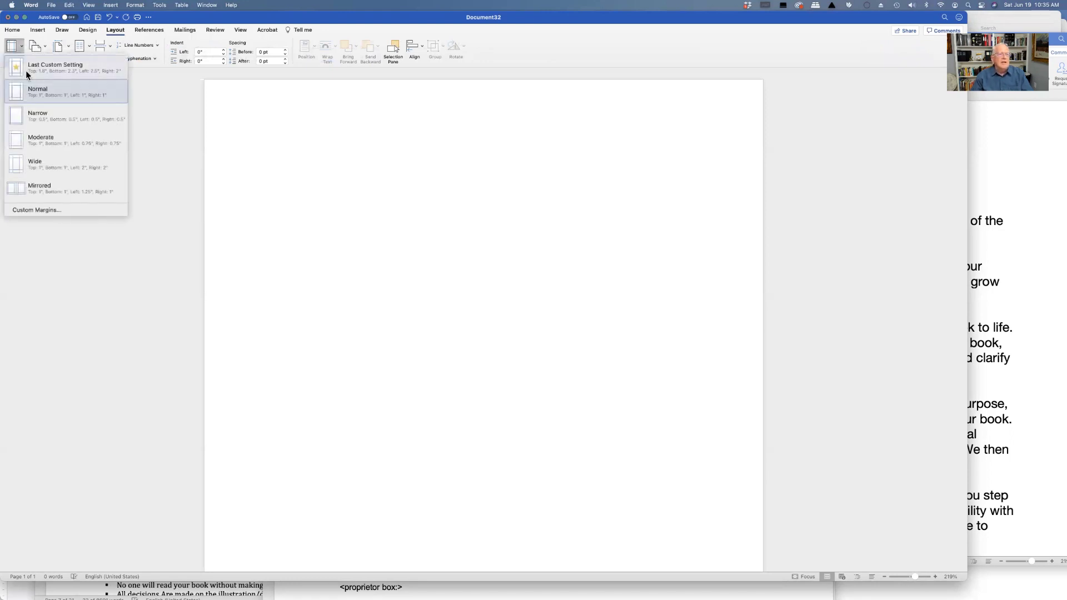
left_click(36, 209)
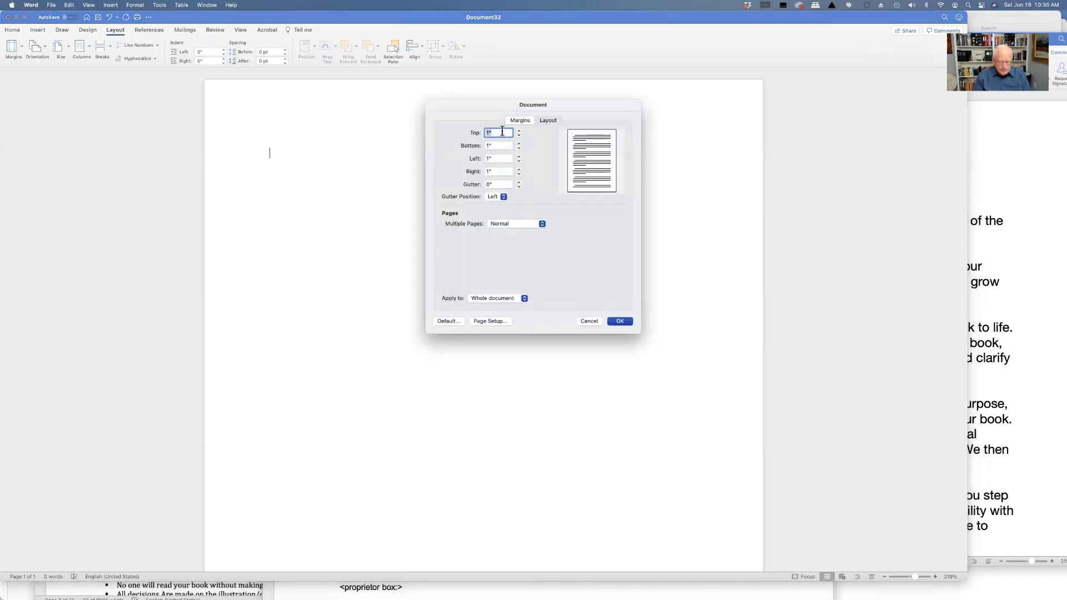
type("1")
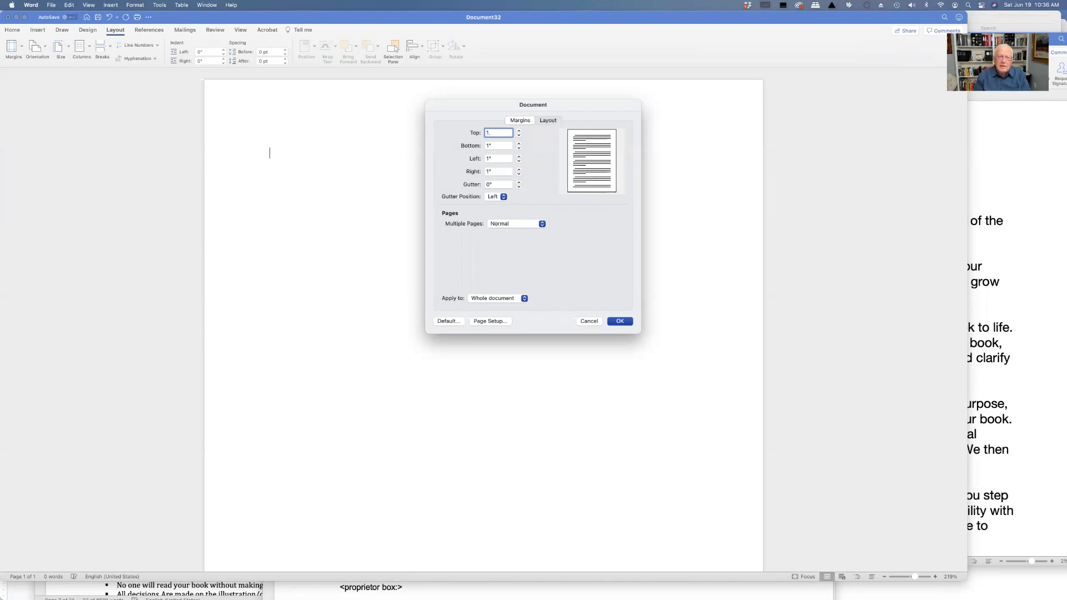
type(".8")
- Set the bottom margin to 2.3 inches and the left margin to 2.5 inches
left_click(498, 145)
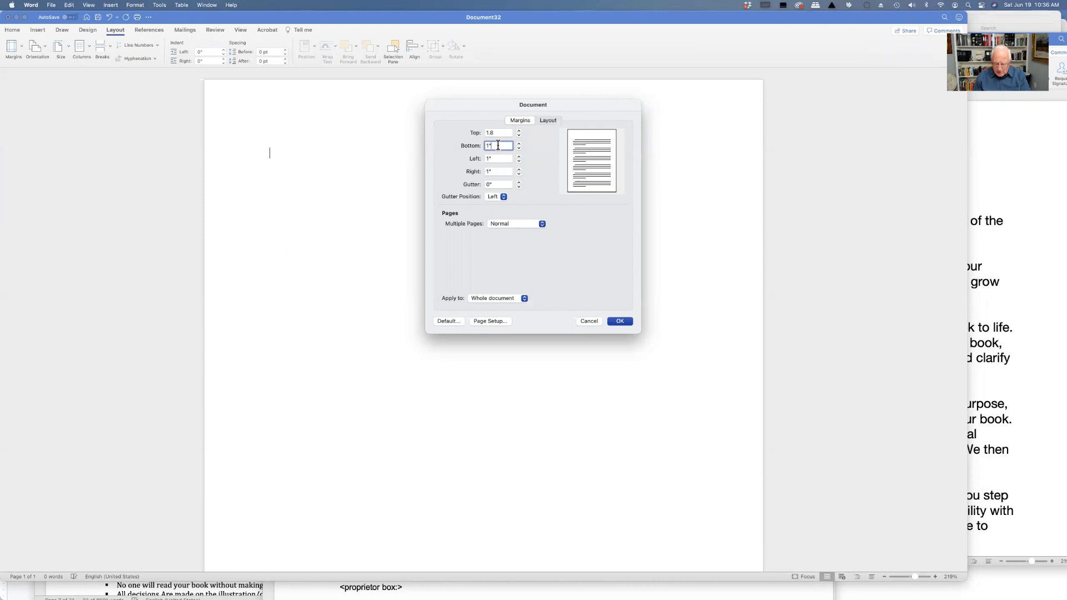
type("2.3")
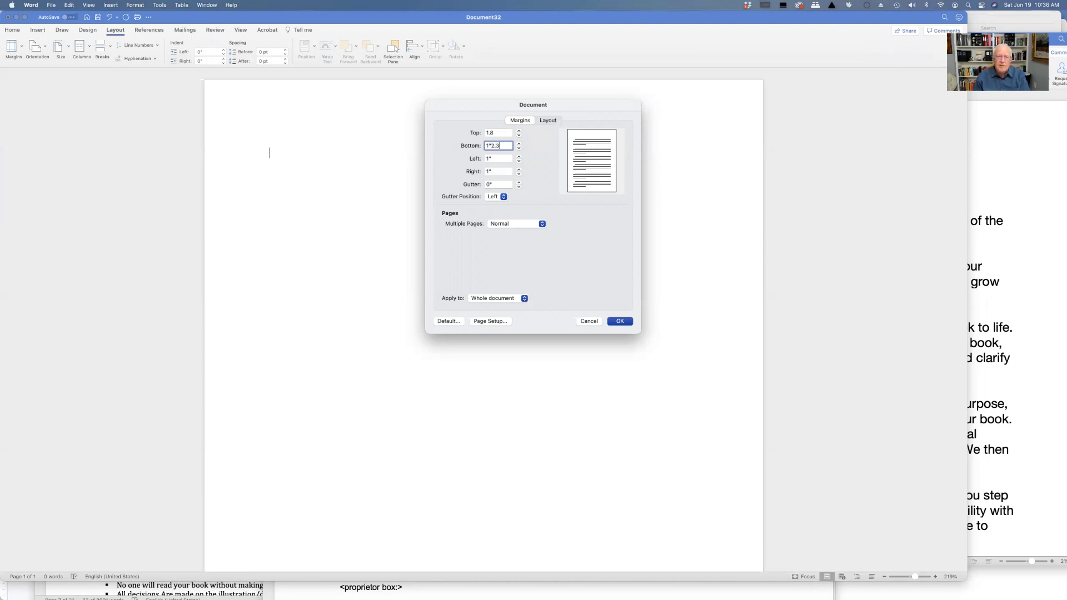
left_click(501, 158)
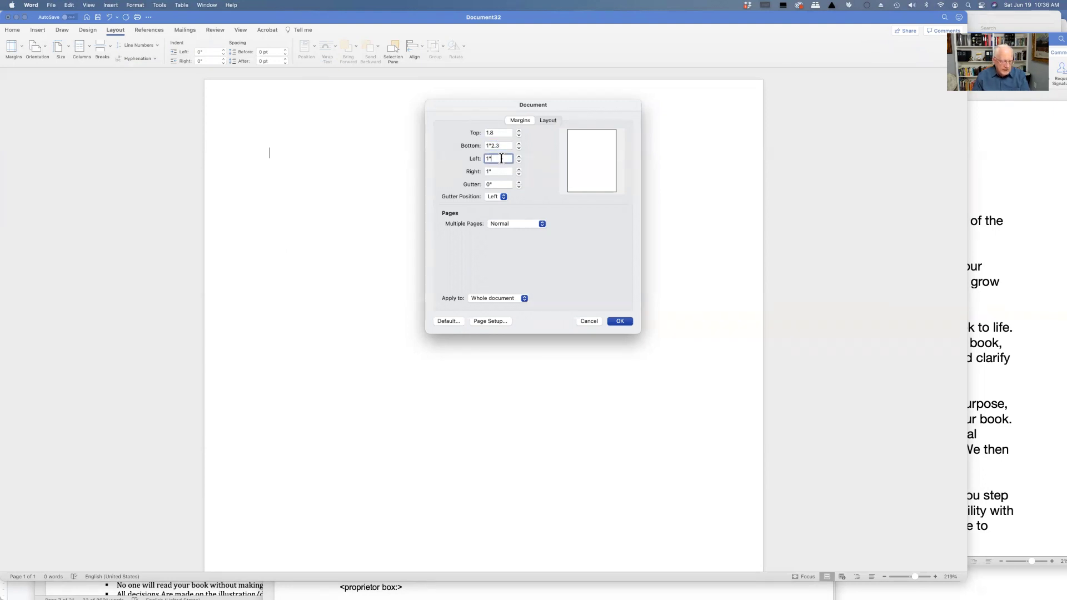
type("2.5")
key("Tab")
left_click(491, 158)
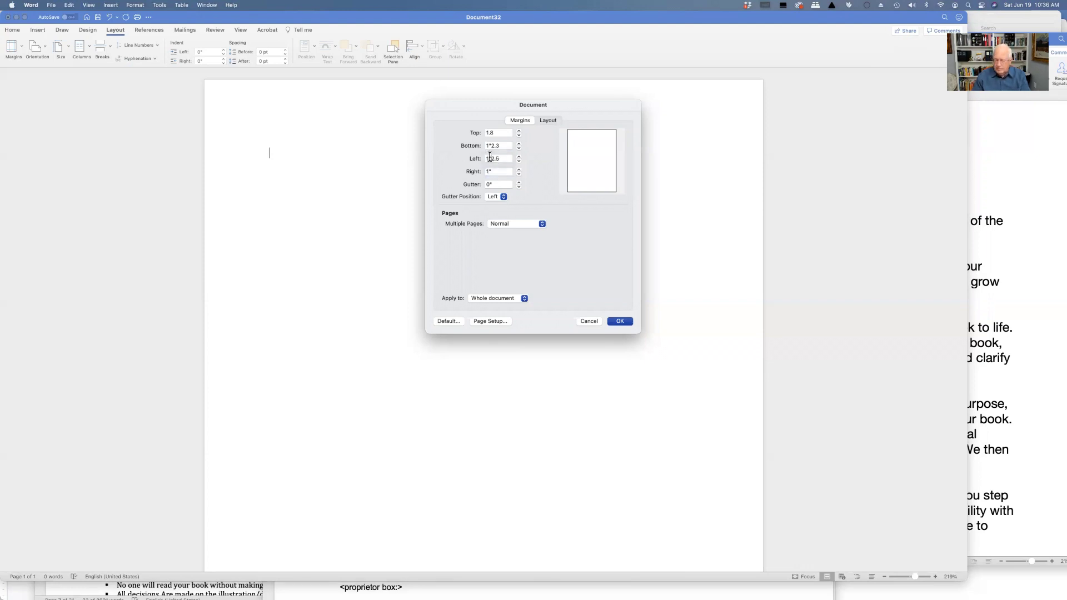
key("BackSpace")
key("BackSpace")
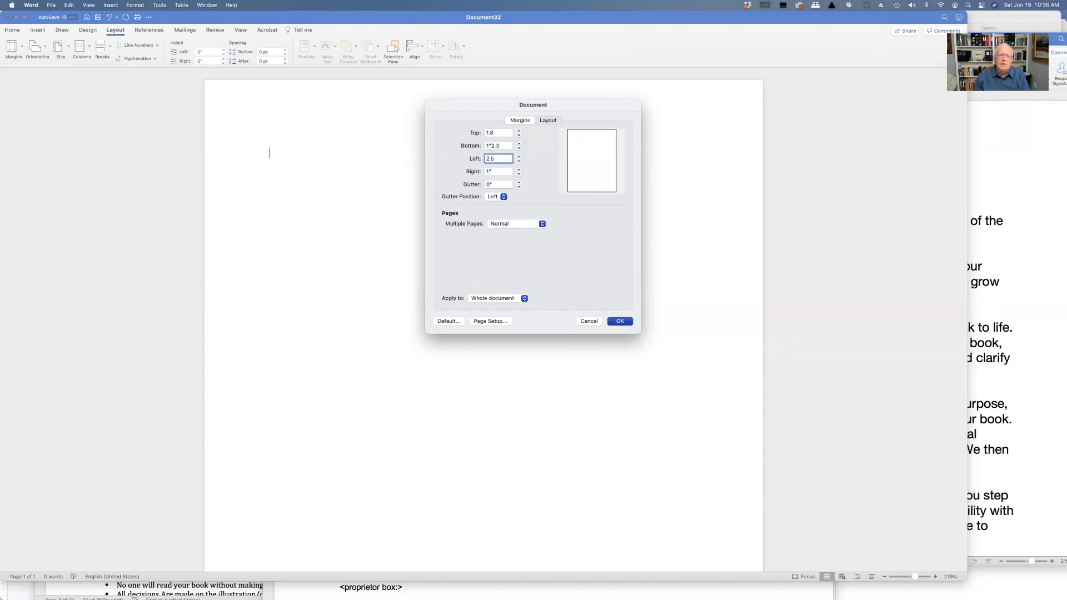
left_click(491, 146)
key("BackSpace")
key("BackSpace")
- Set the right margin to 2 inches
left_click(495, 171)
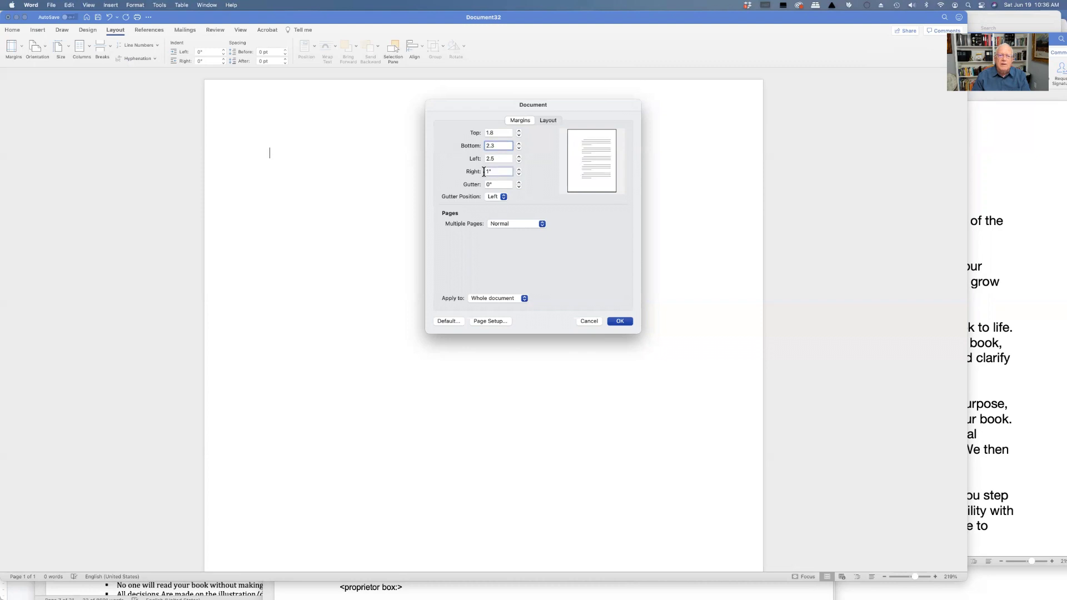
key("BackSpace")
key("BackSpace")
type("2")
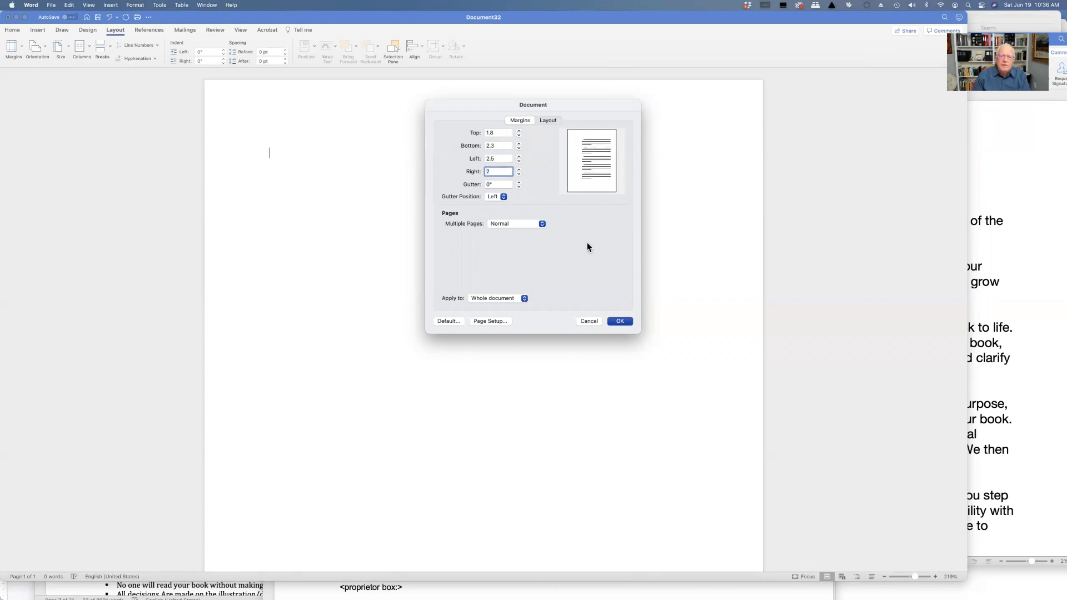
- Set the header's distance from the page edge to 1.3 inches and apply the document settings
left_click(547, 120)
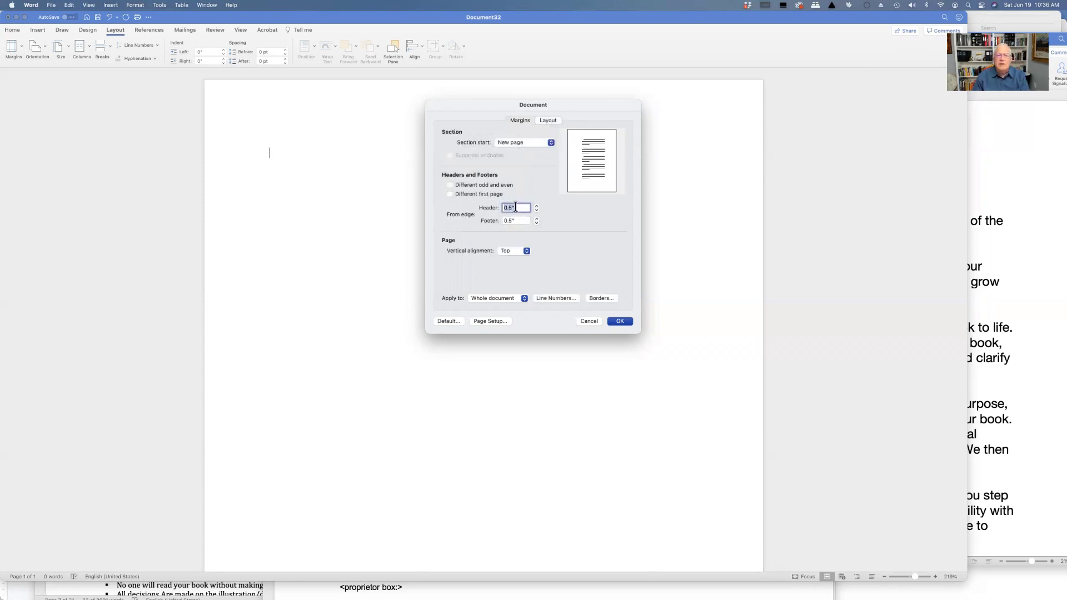
type("1.")
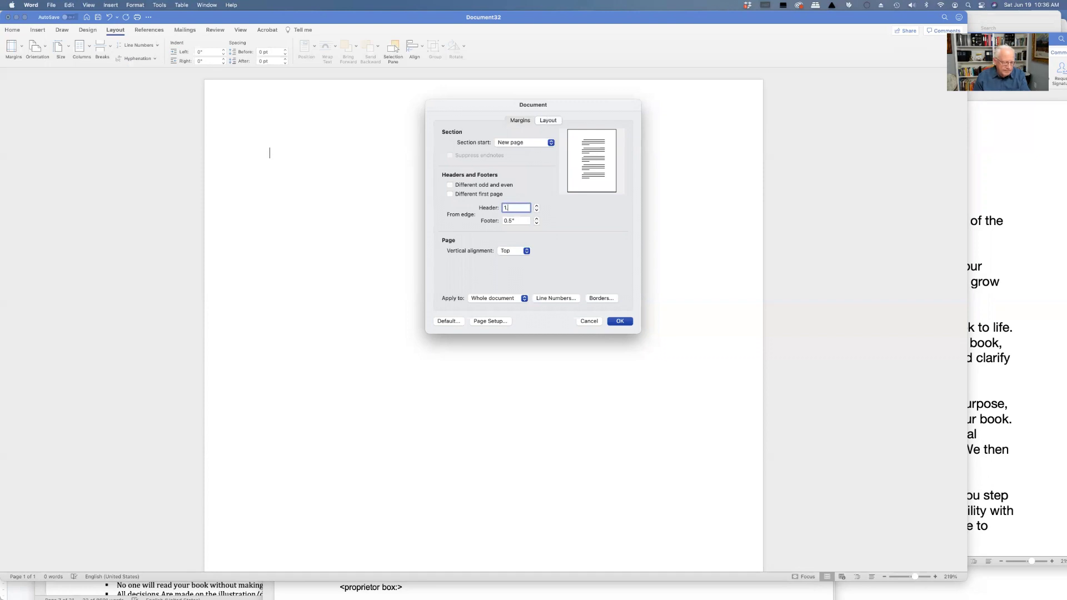
type("3")
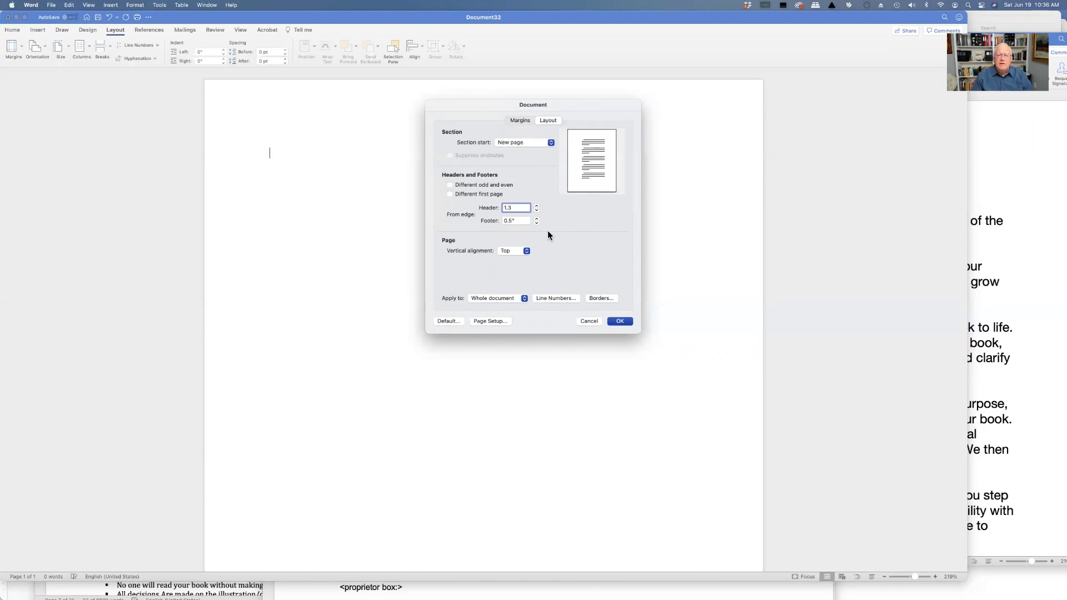
left_click(619, 321)
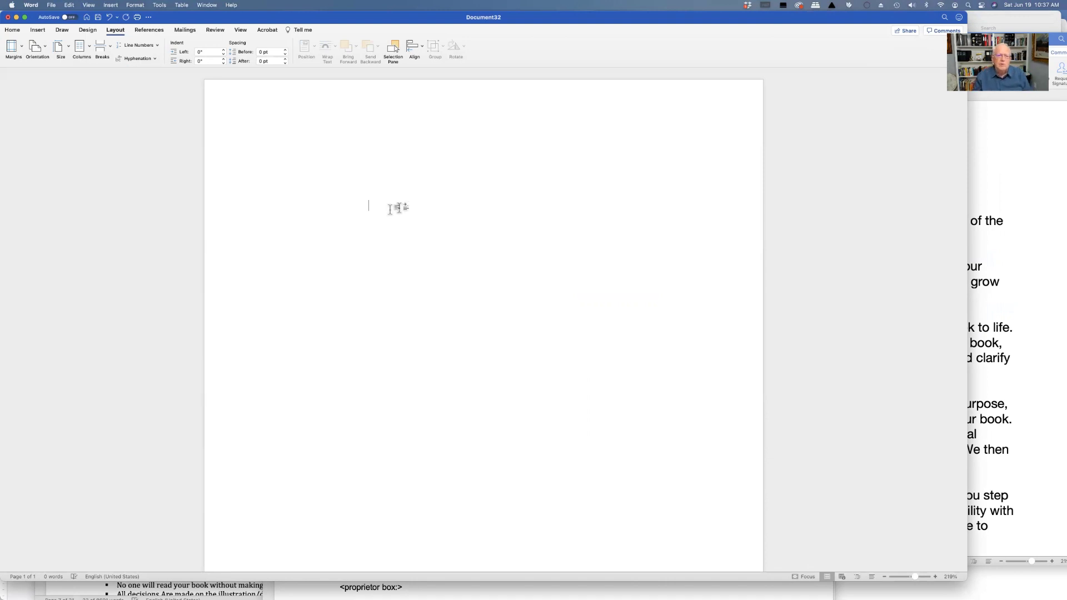
- Open the page header for editing and enter "Your Book More Bang" as its first line
key("super+a")
right_click(375, 149)
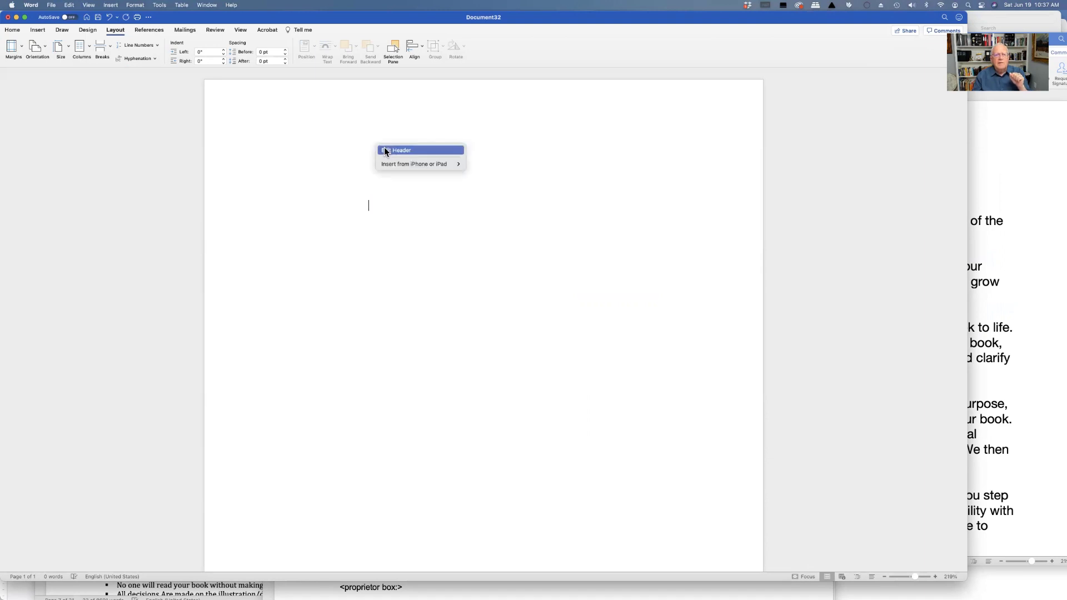
left_click(389, 150)
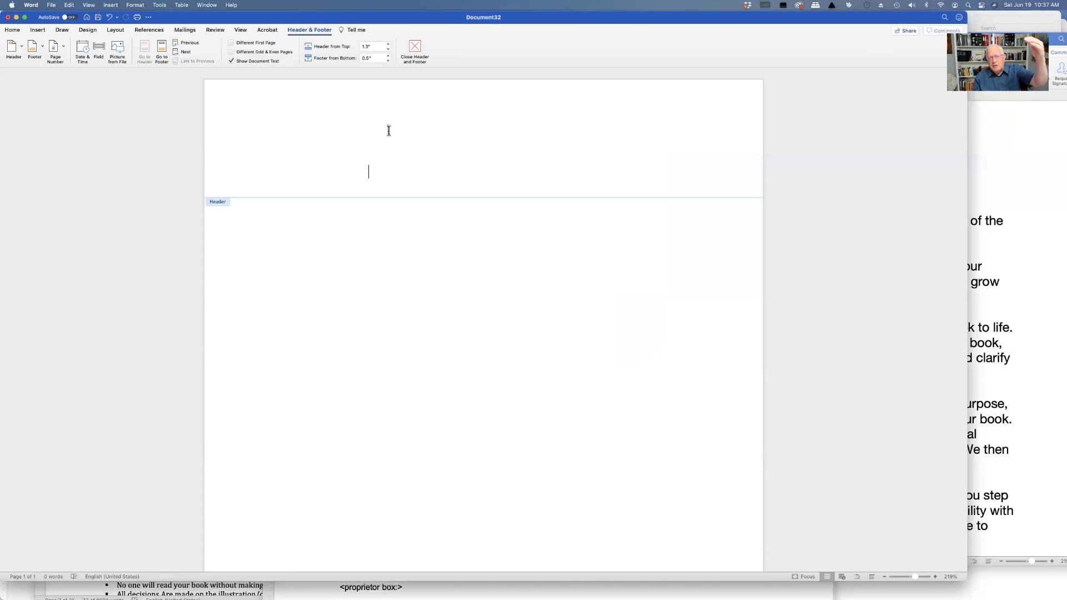
scroll(389, 134, "down", 1)
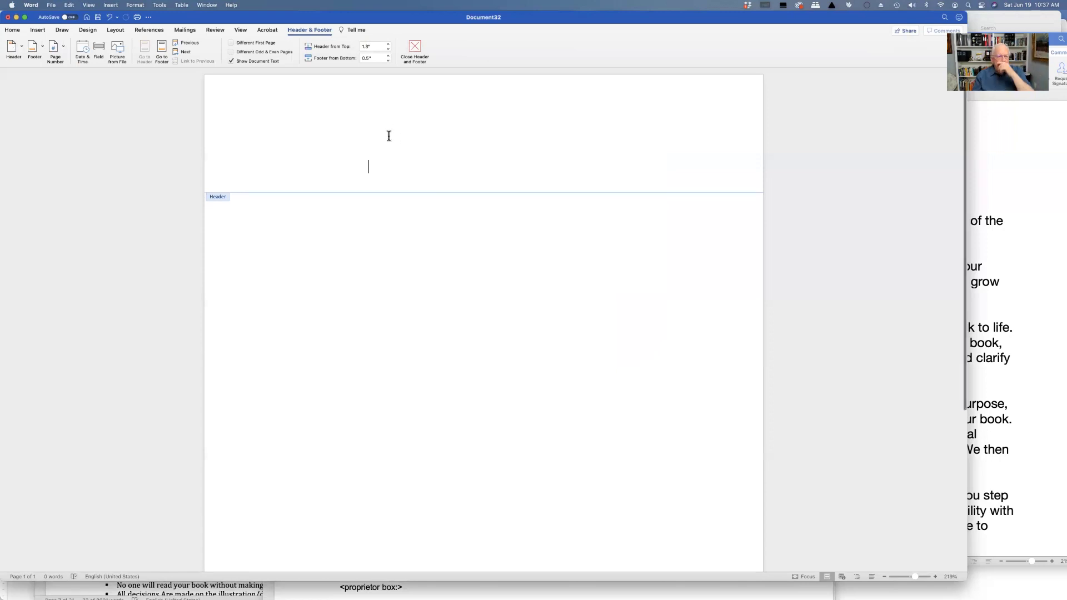
type("YUour Book More Bank")
key("BackSpace")
type("g")
left_click(382, 167)
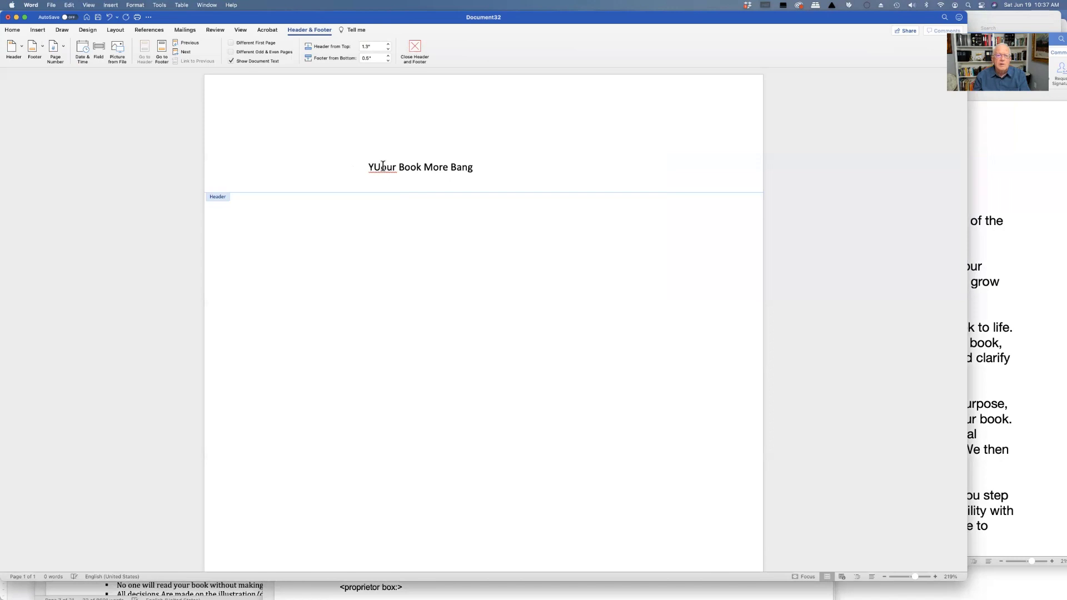
key("BackSpace")
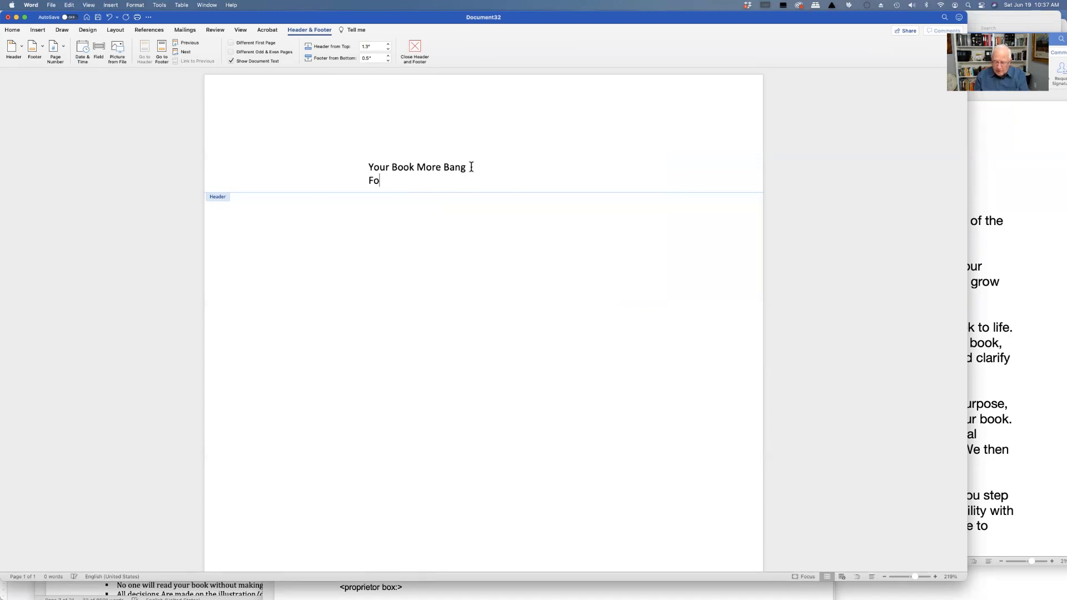
- Enter "Formatting Your Layout" as the second line of the header
type("matting")
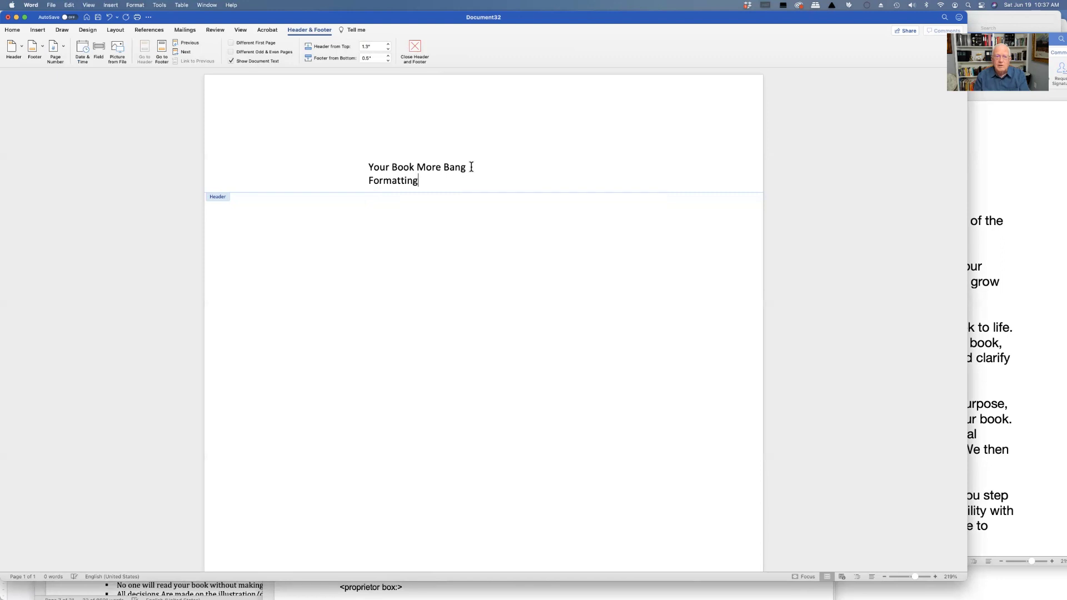
type(" Your")
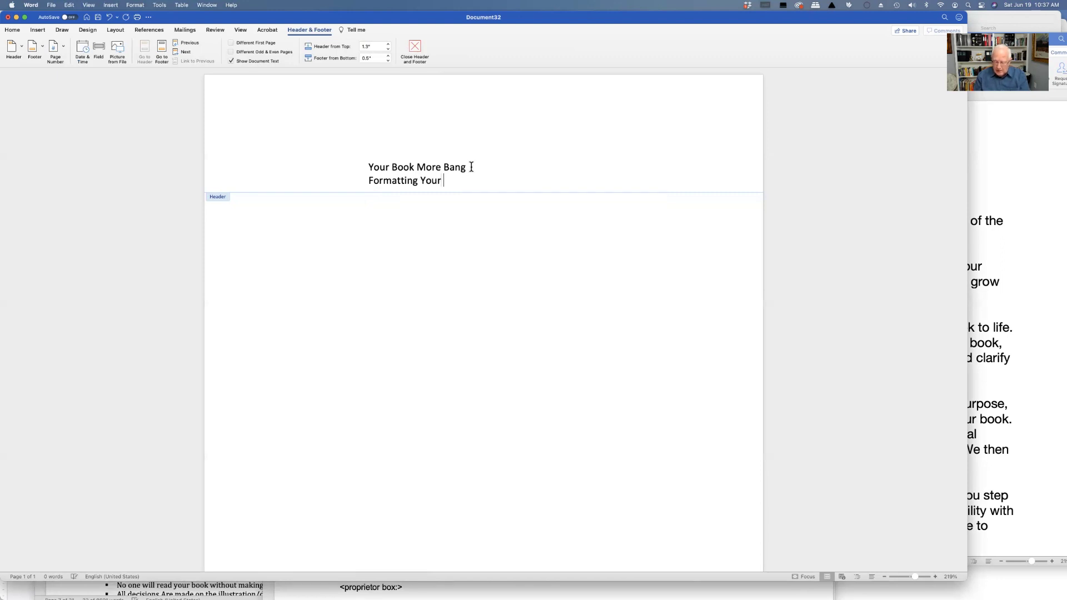
type(" Layout")
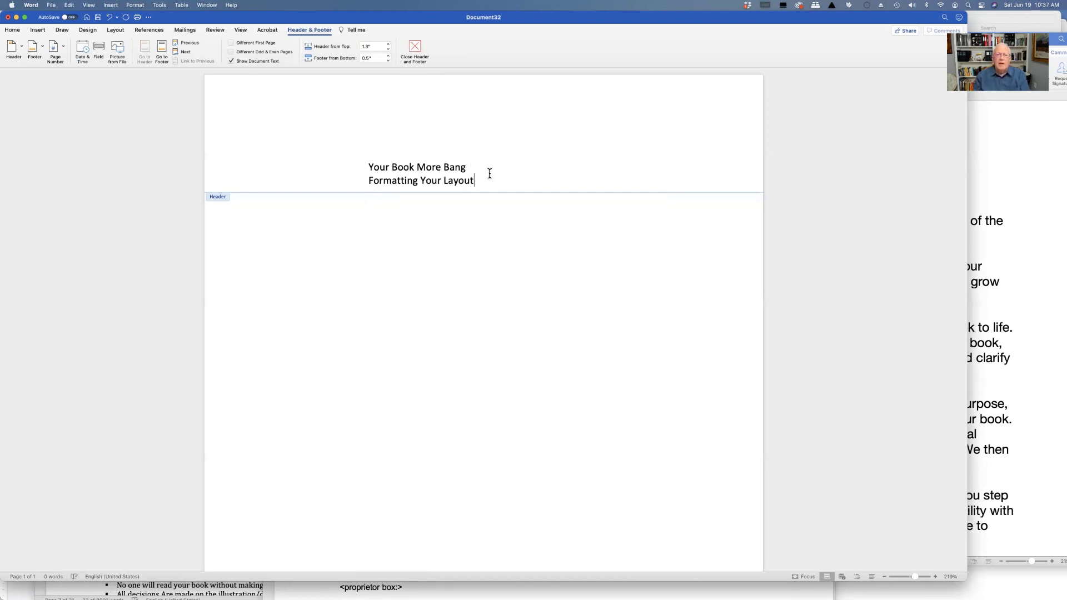
- Set the font size of the header's second line, "Formatting Your Layout", to 9
left_click_drag(479, 180, 381, 178)
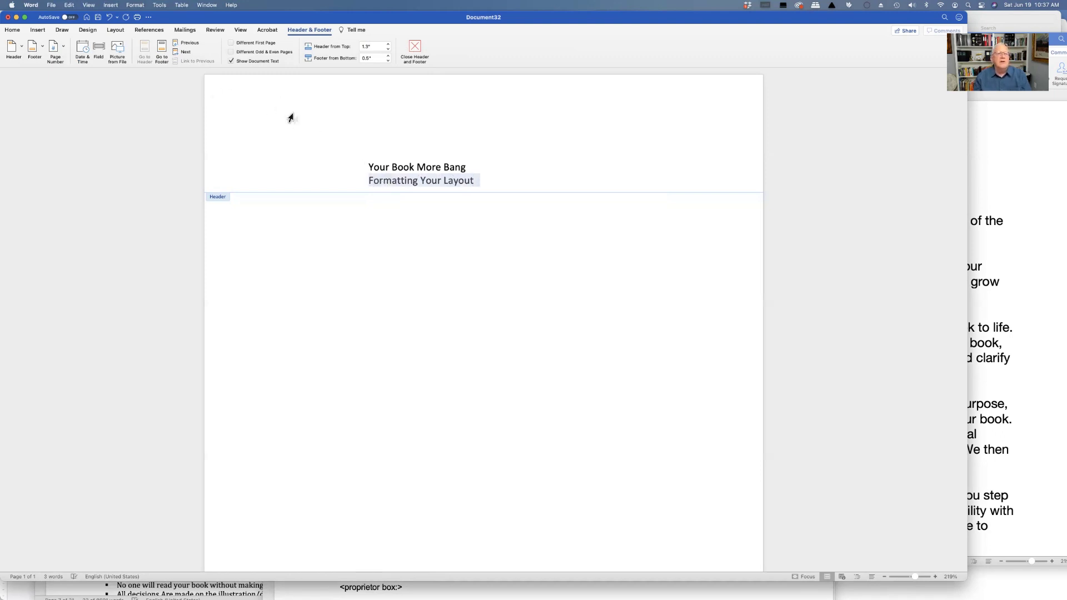
left_click(13, 31)
left_click(13, 31)
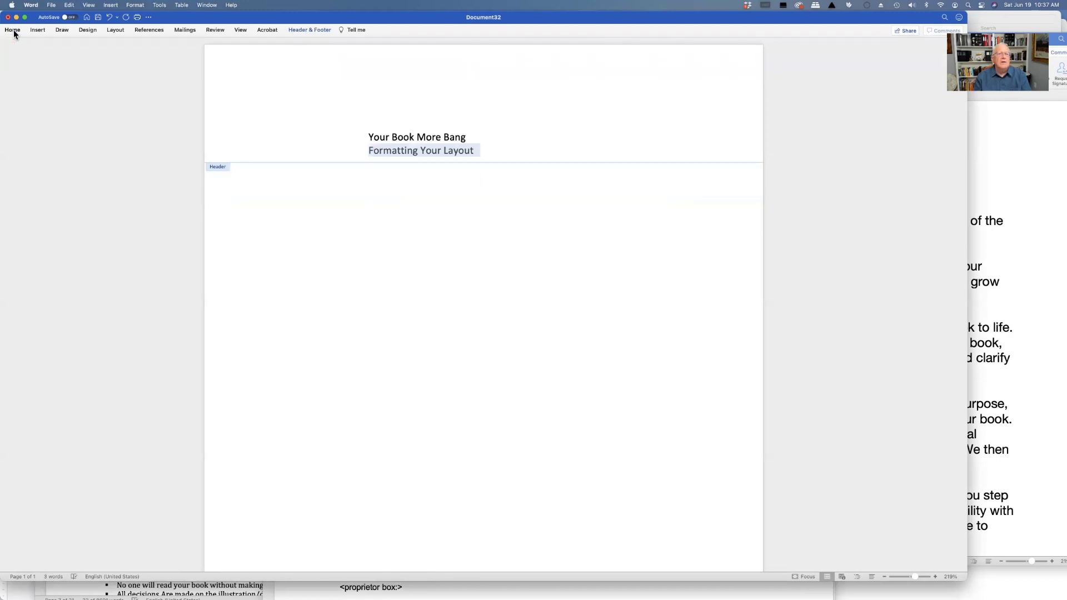
left_click(13, 31)
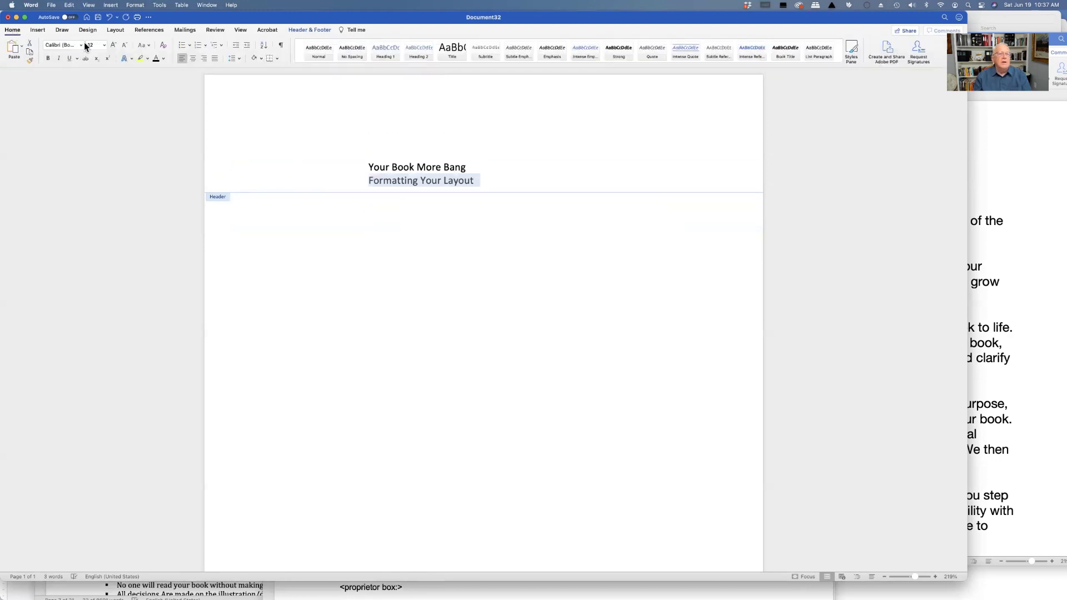
left_click(104, 45)
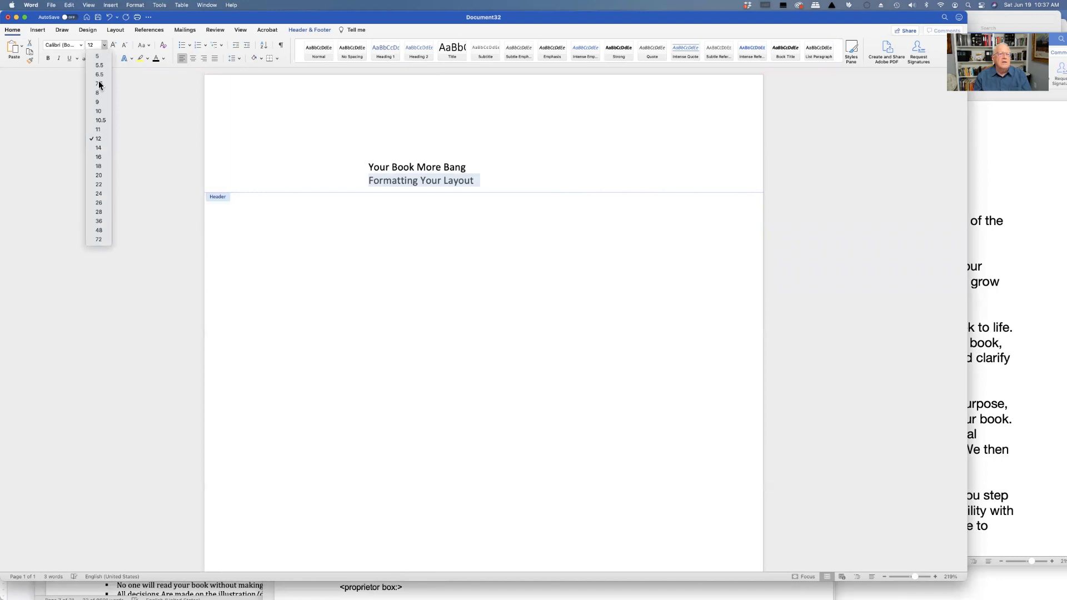
left_click(97, 102)
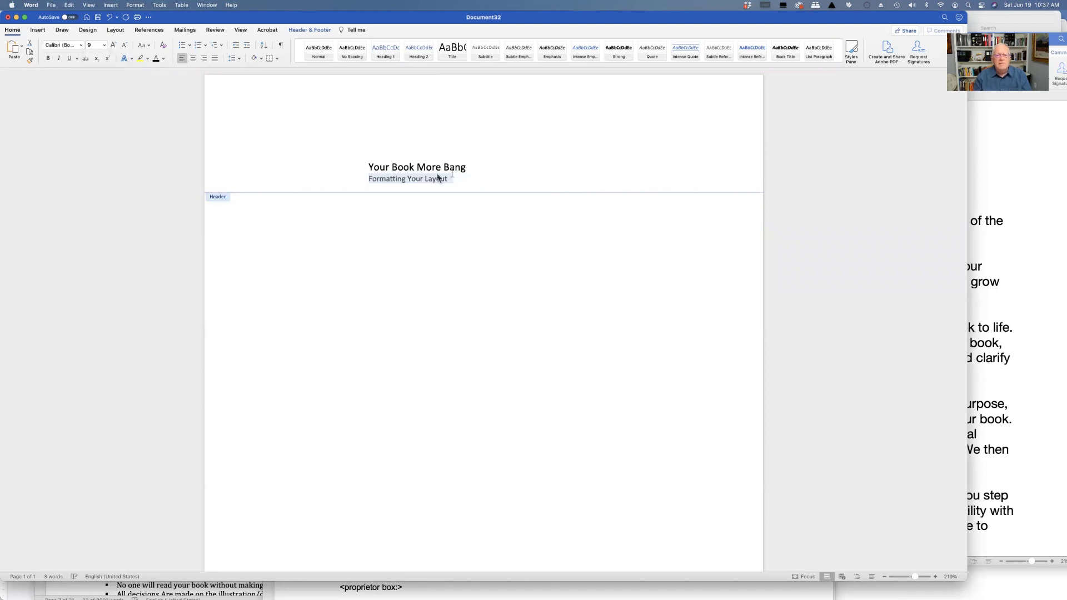
- Insert right-aligned page numbers in the header, shown on the first page too, and return to the document body
left_click(470, 166)
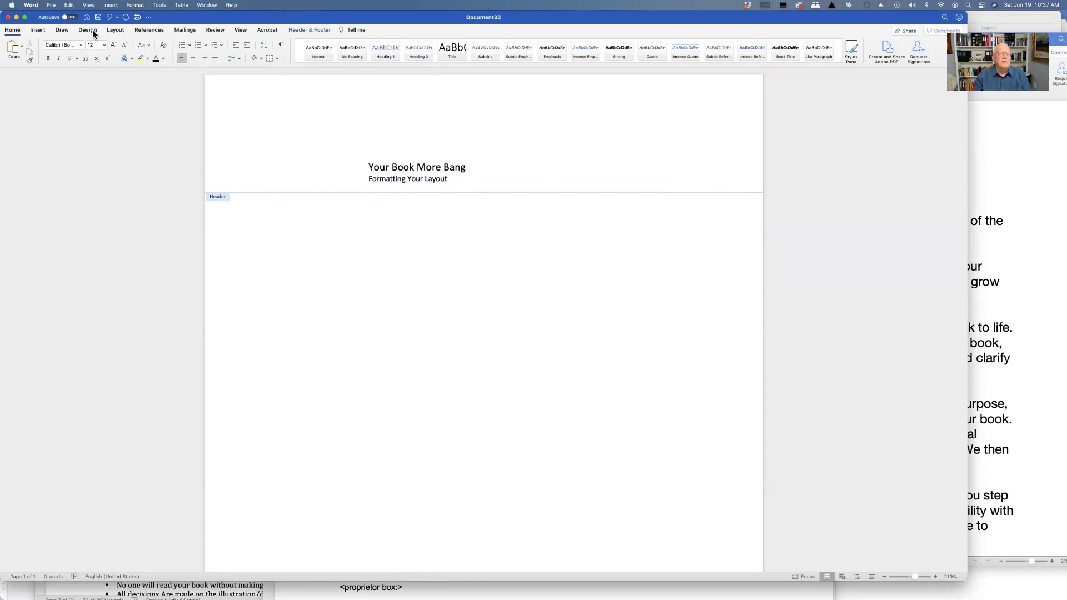
left_click(36, 29)
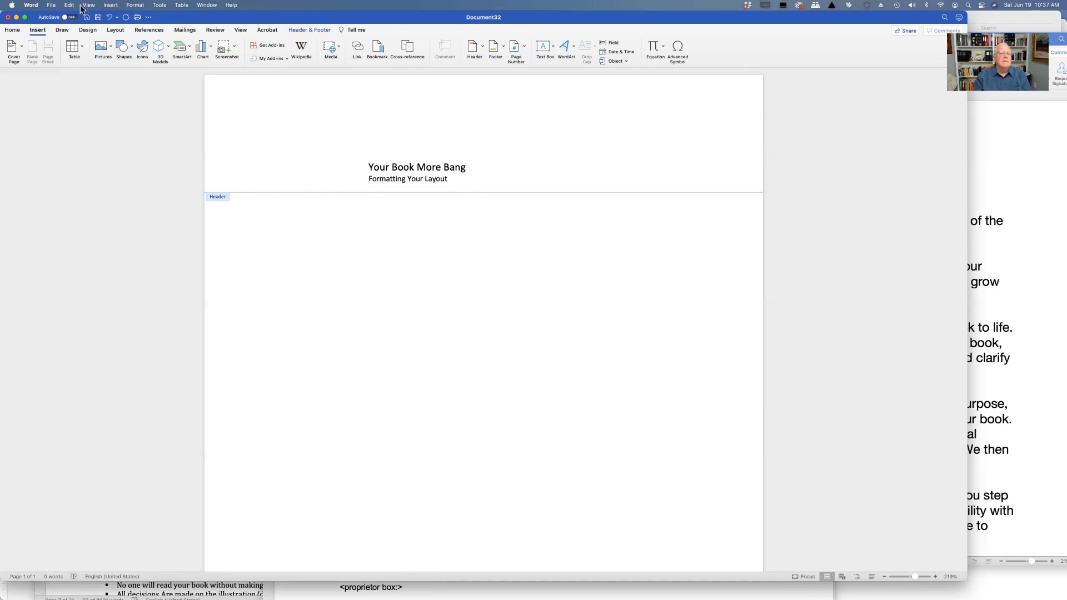
left_click(110, 5)
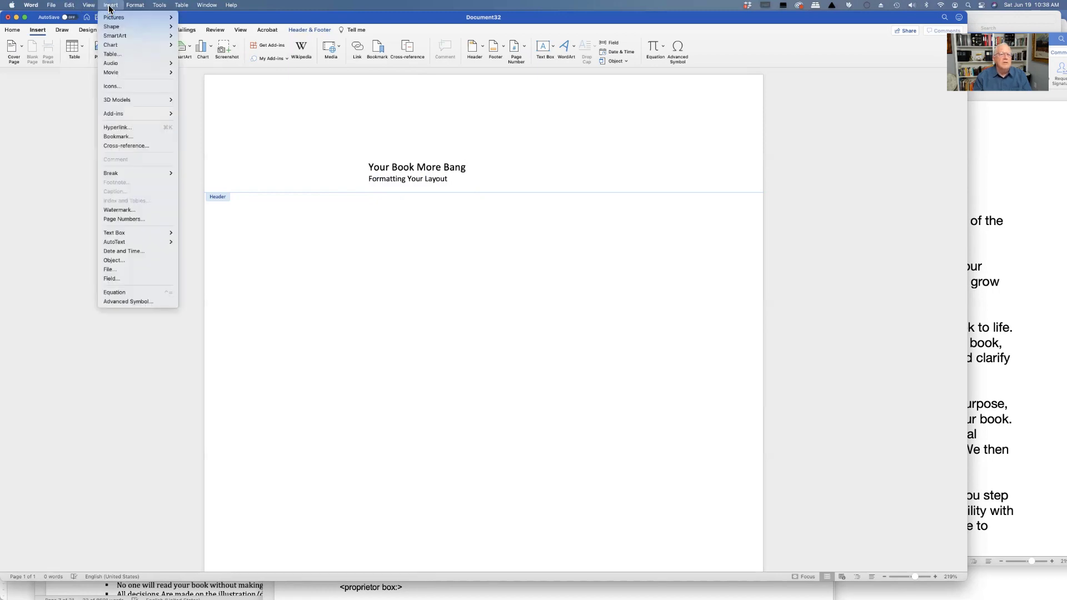
left_click(135, 219)
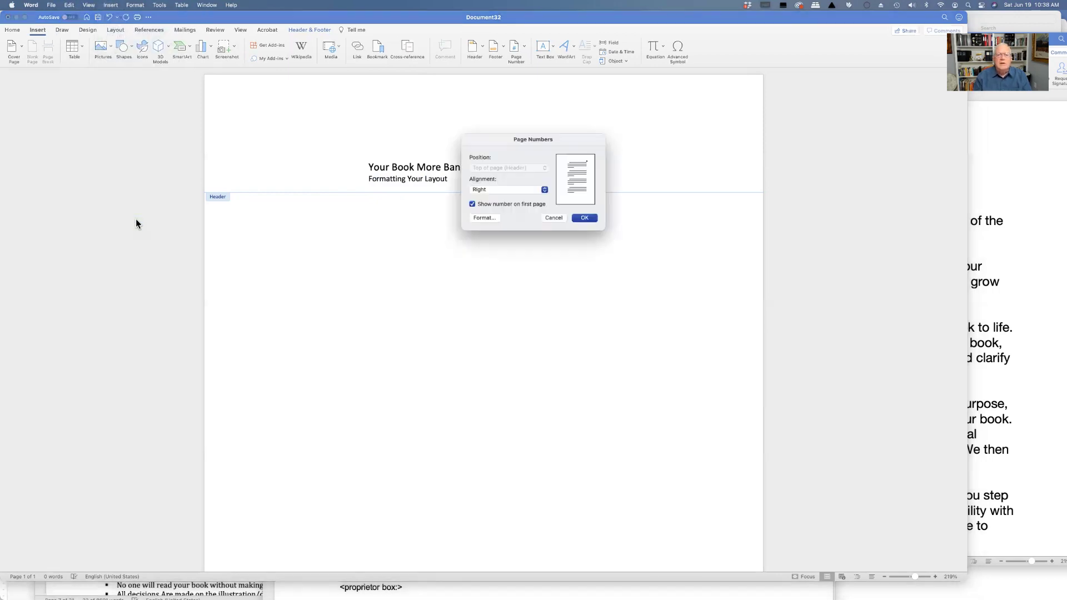
left_click(585, 219)
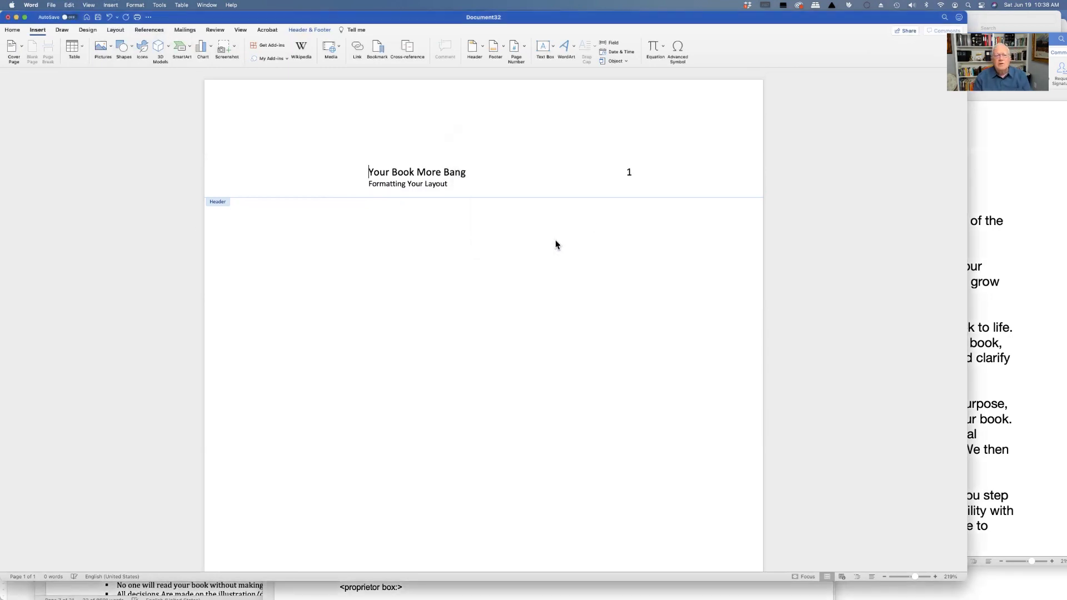
double_click(287, 242)
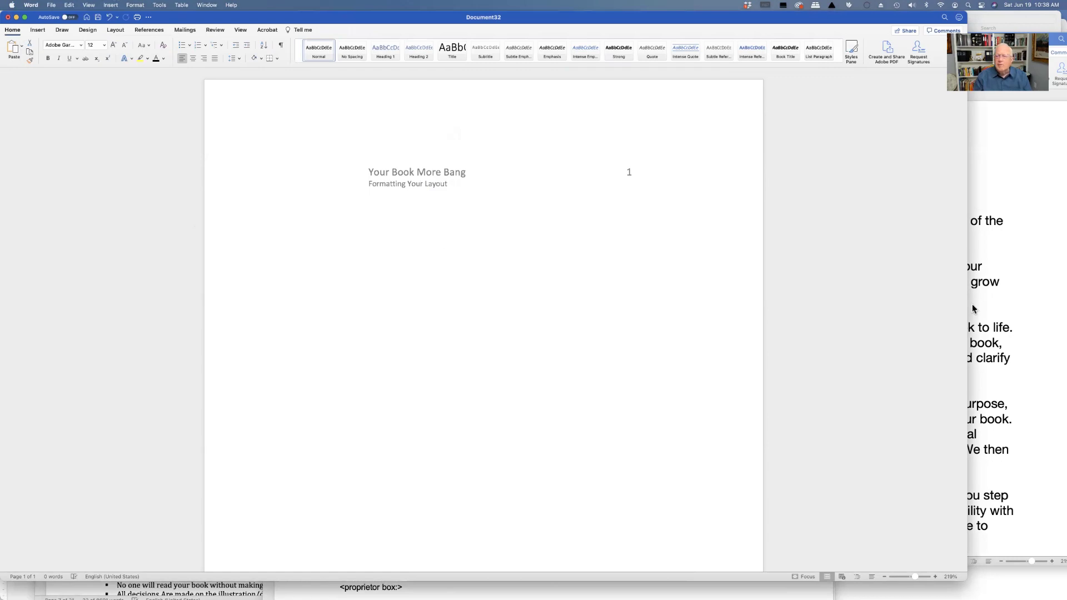
- Copy the entire text of the TIM.Website.Home document and paste it into the body of the book layout document
left_click(992, 343)
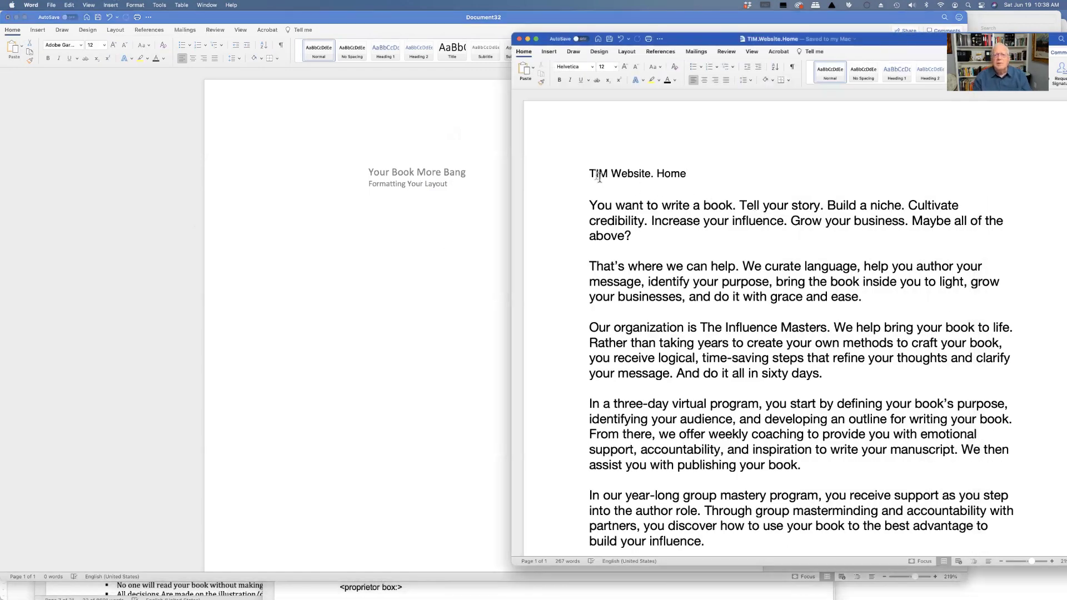
left_click_drag(588, 170, 947, 415)
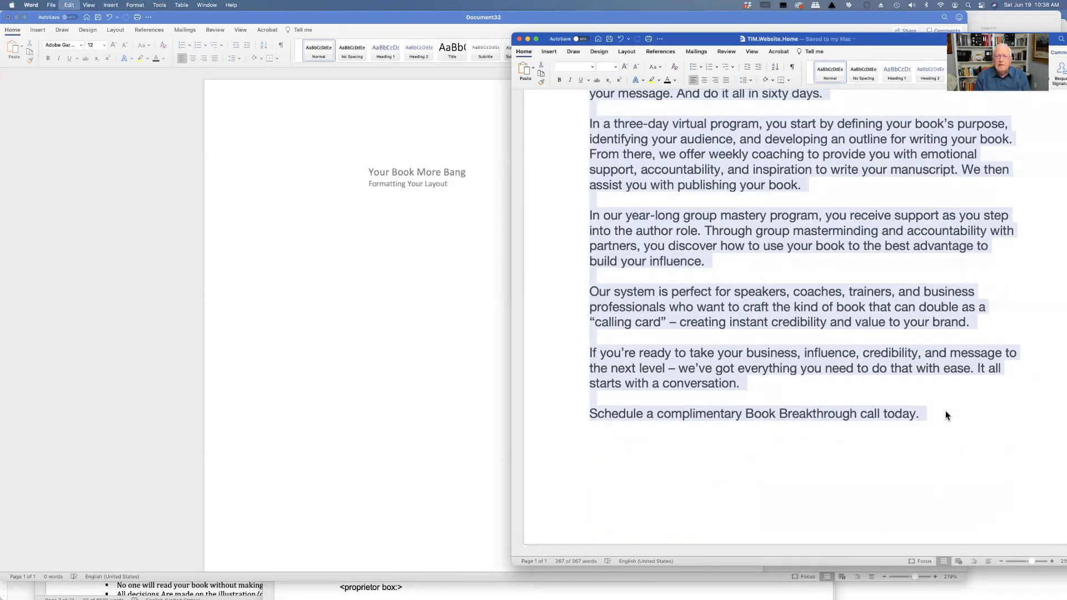
left_click(433, 285)
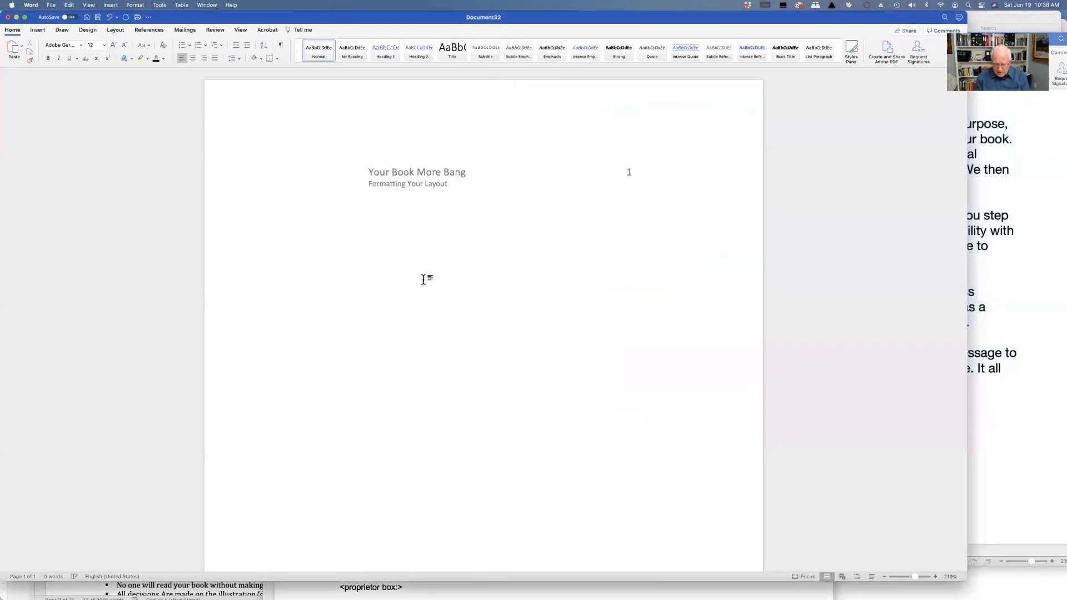
key("super+v")
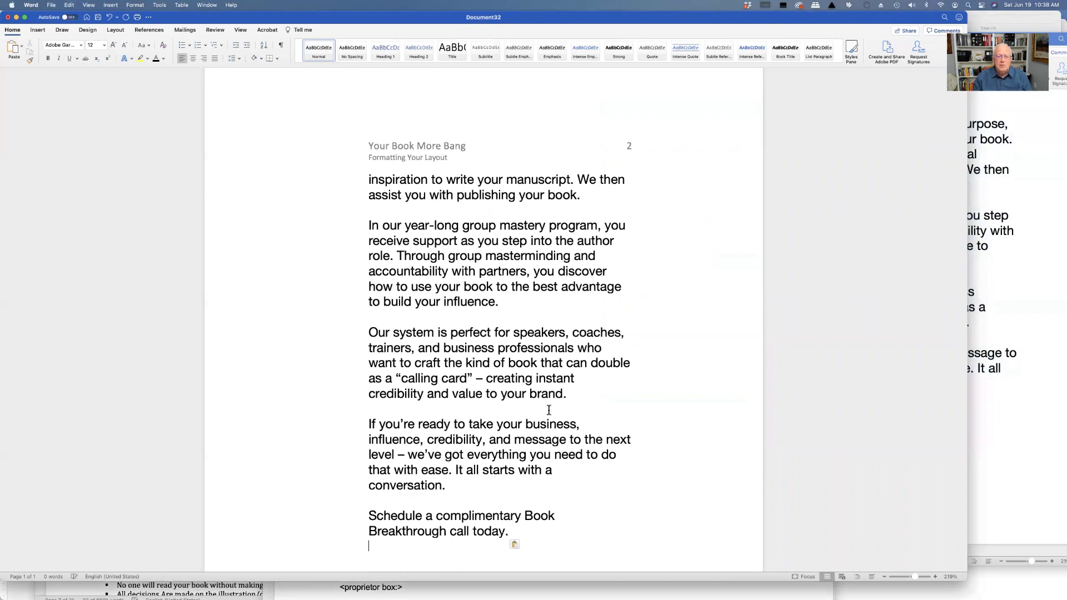
- Change the font of all the pasted body text to Adobe Garamond Pro
left_click_drag(510, 531, 373, 178)
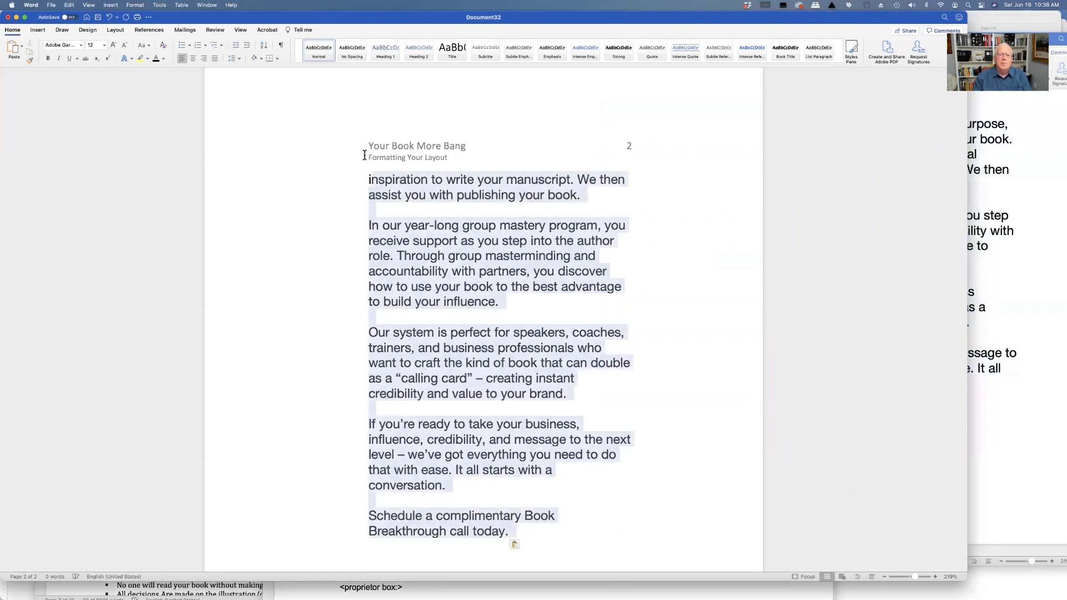
scroll(349, 184, "up", 5)
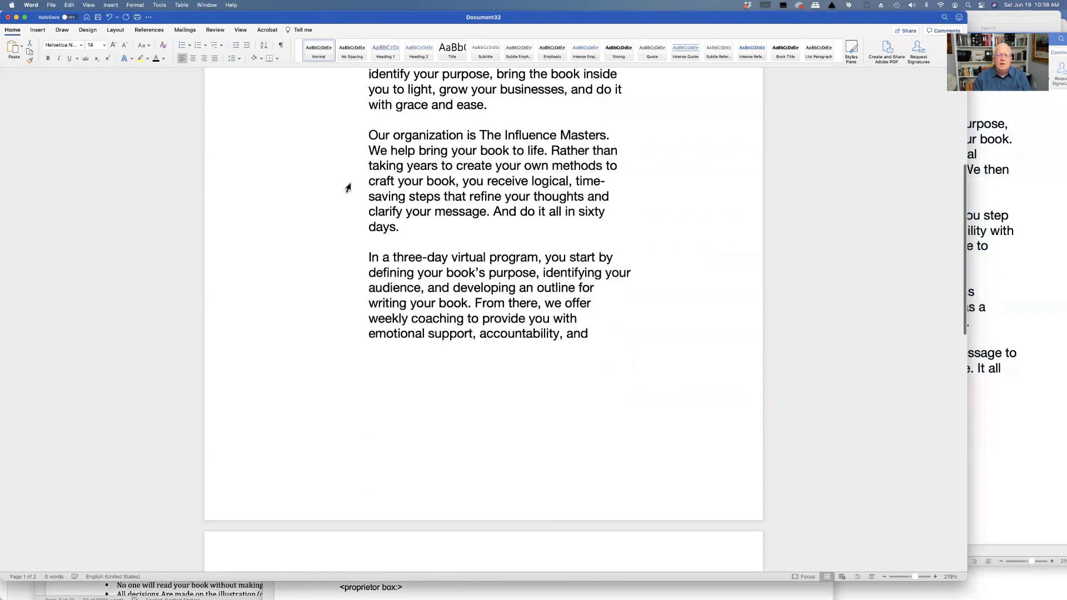
scroll(569, 391, "down", 6)
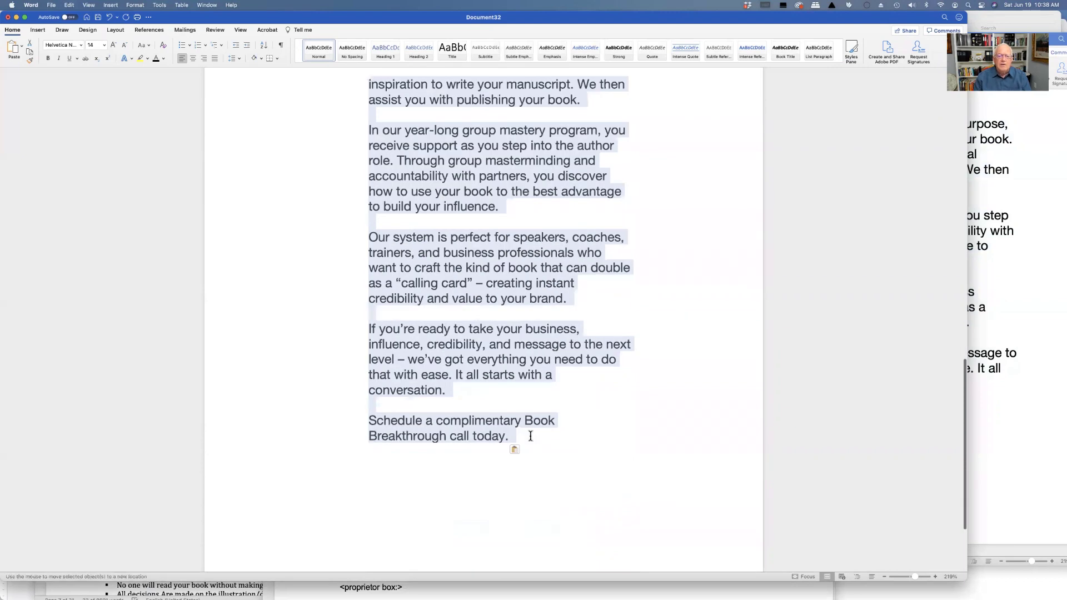
left_click_drag(530, 437, 365, 217)
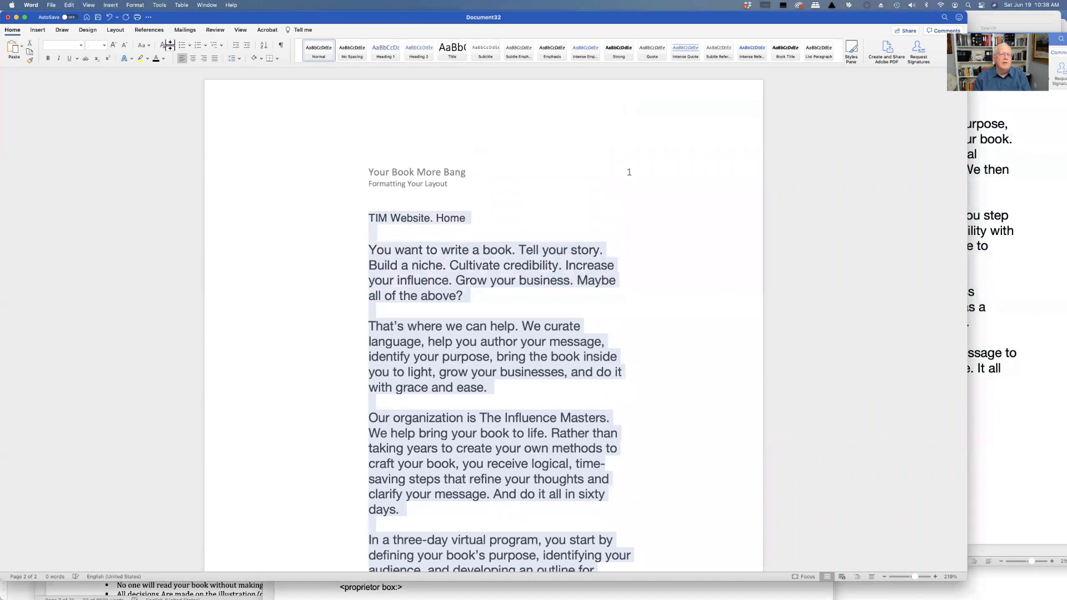
left_click(81, 48)
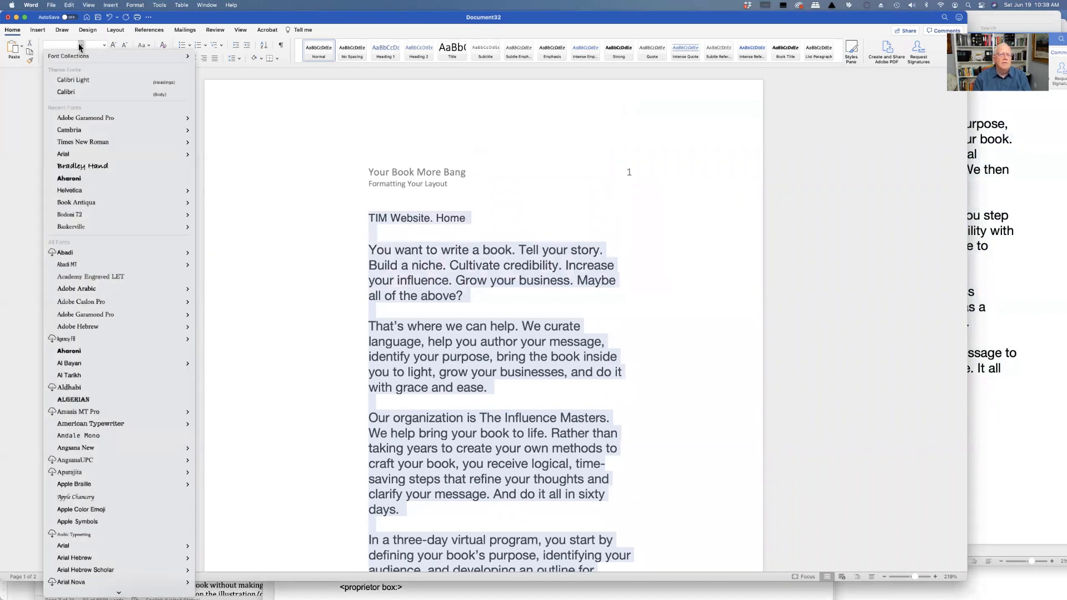
mouse_move(76, 121)
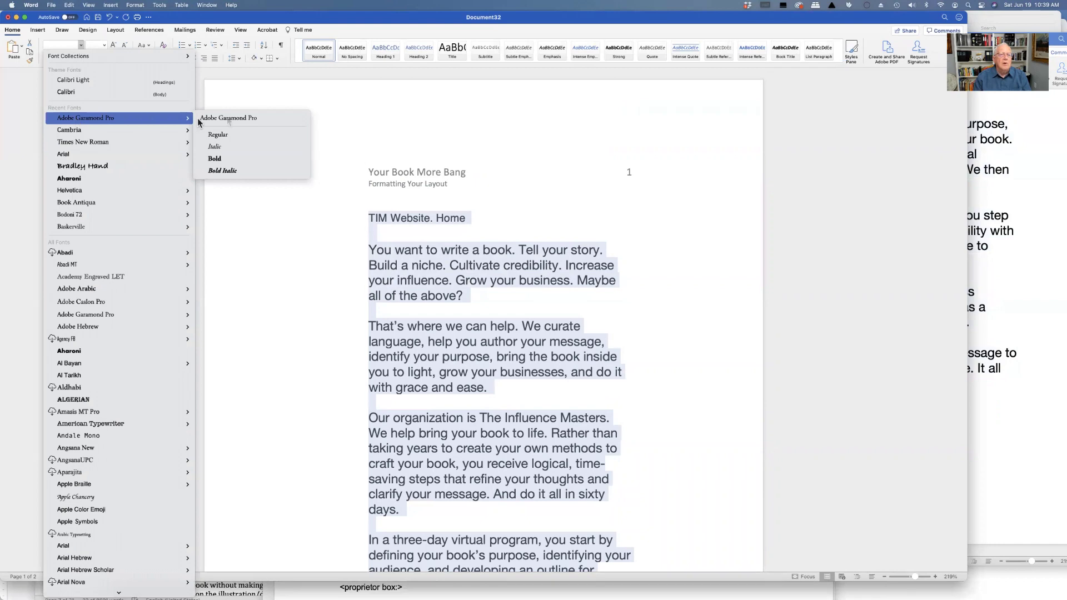
left_click(231, 118)
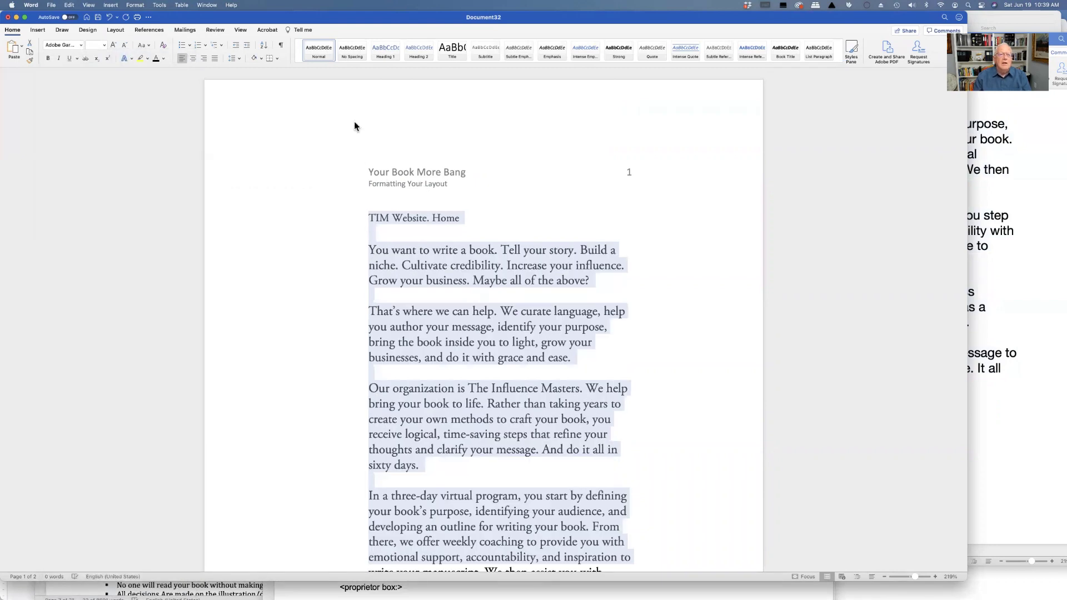
- Set the font size of all the body text to 12
left_click(104, 45)
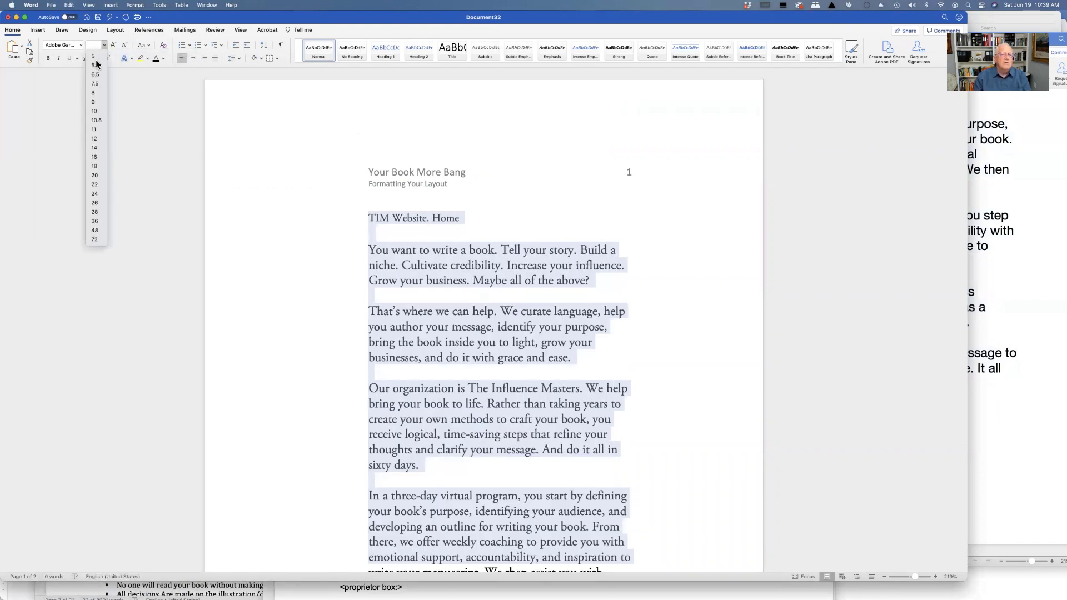
left_click(99, 143)
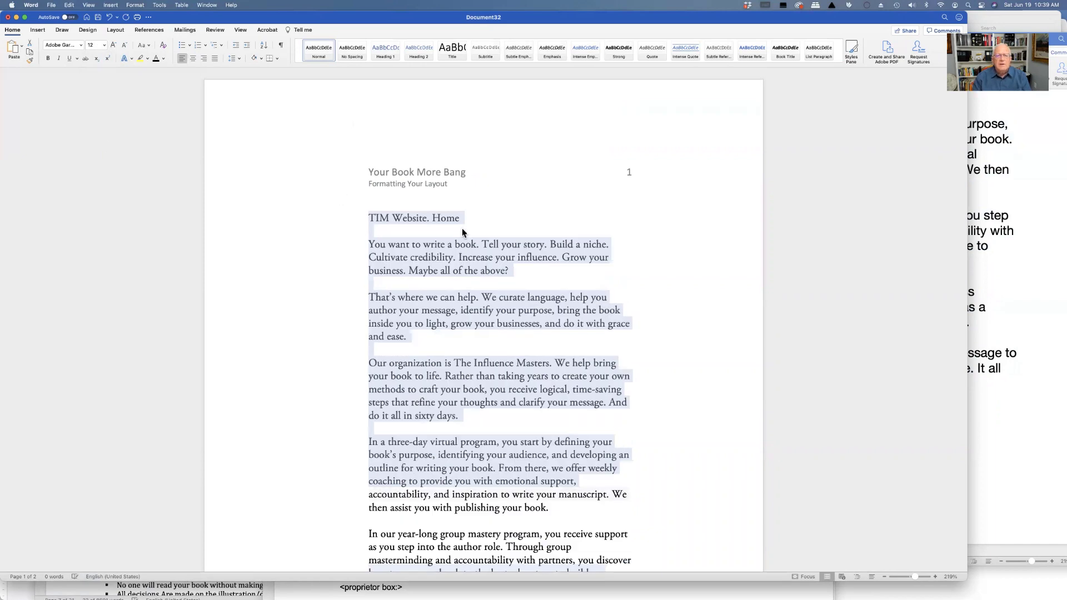
left_click(485, 221)
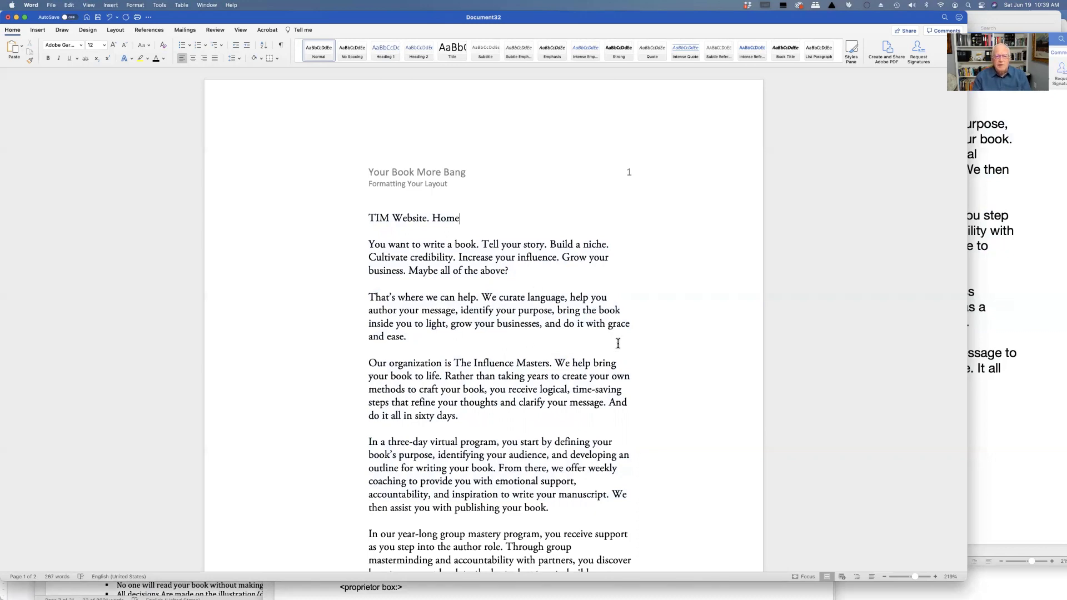
- Add an empty line at the start of page 2, before "can double as a", and place the cursor on it
scroll(618, 343, "down", 3)
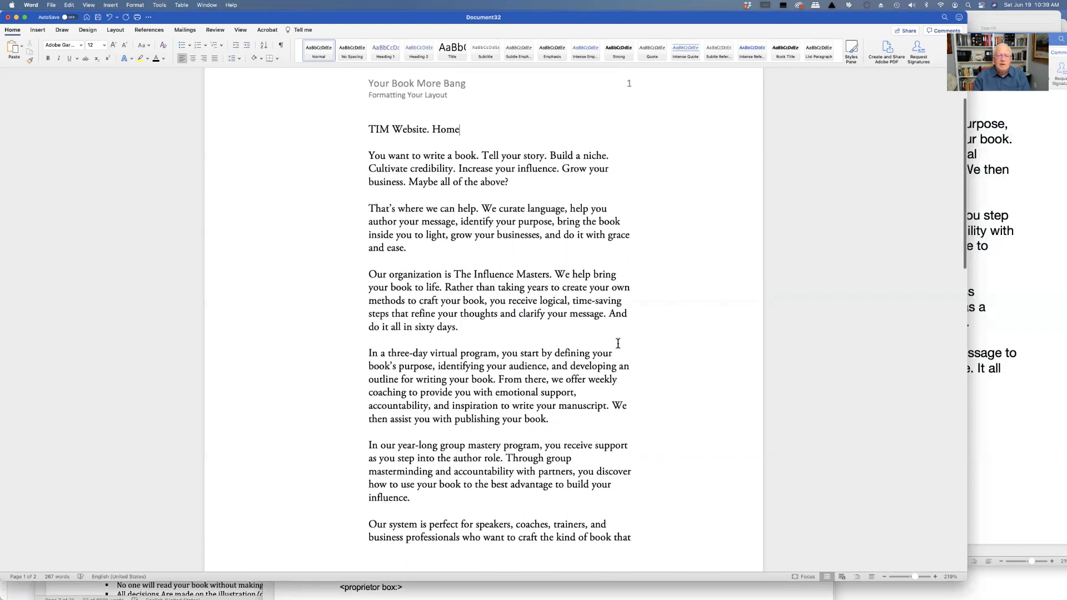
scroll(618, 343, "down", 15)
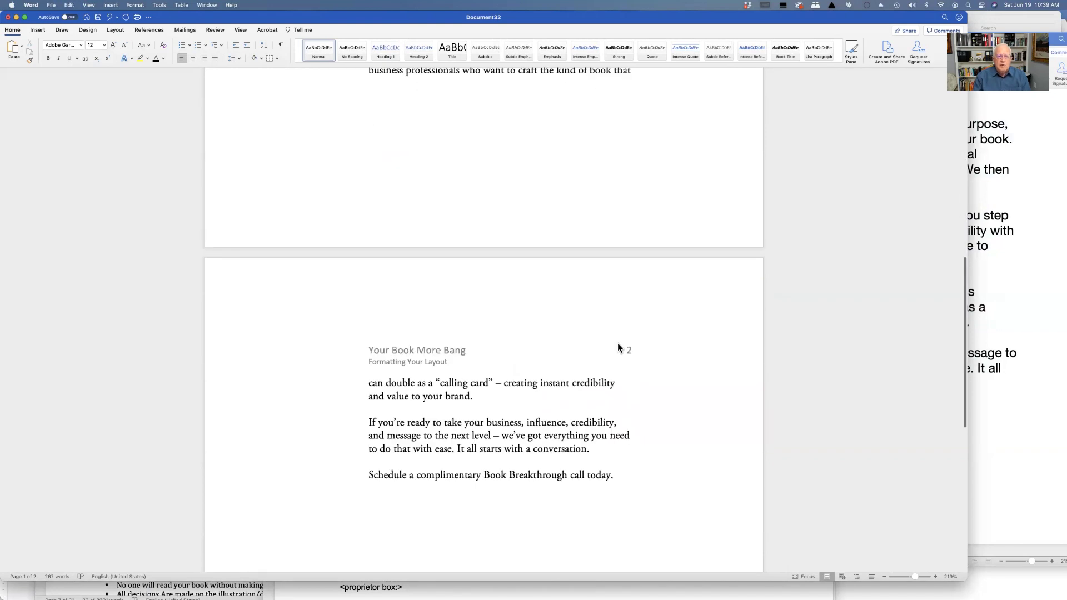
left_click(370, 381)
key("Return")
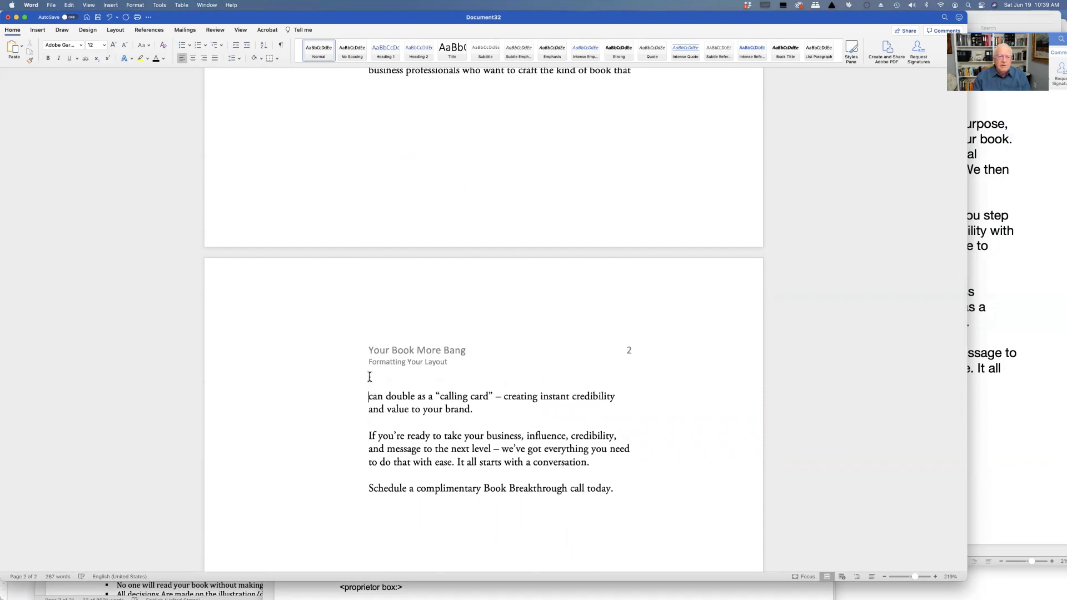
left_click(374, 383)
- Insert the picture DSC_8704.jpg from the Photos folder on the empty line at the start of page 2
left_click(37, 31)
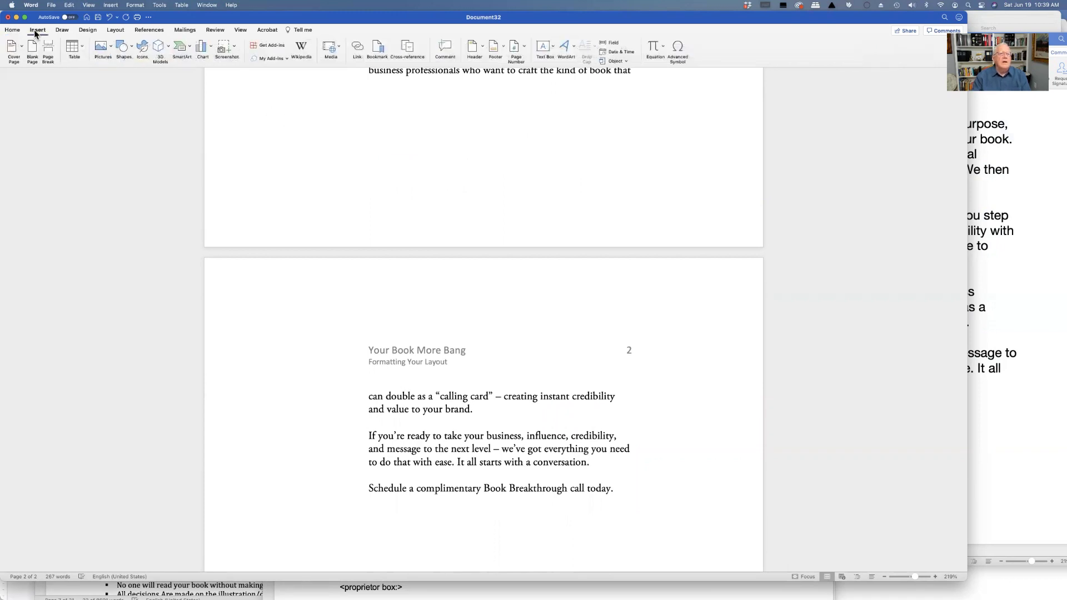
left_click(103, 47)
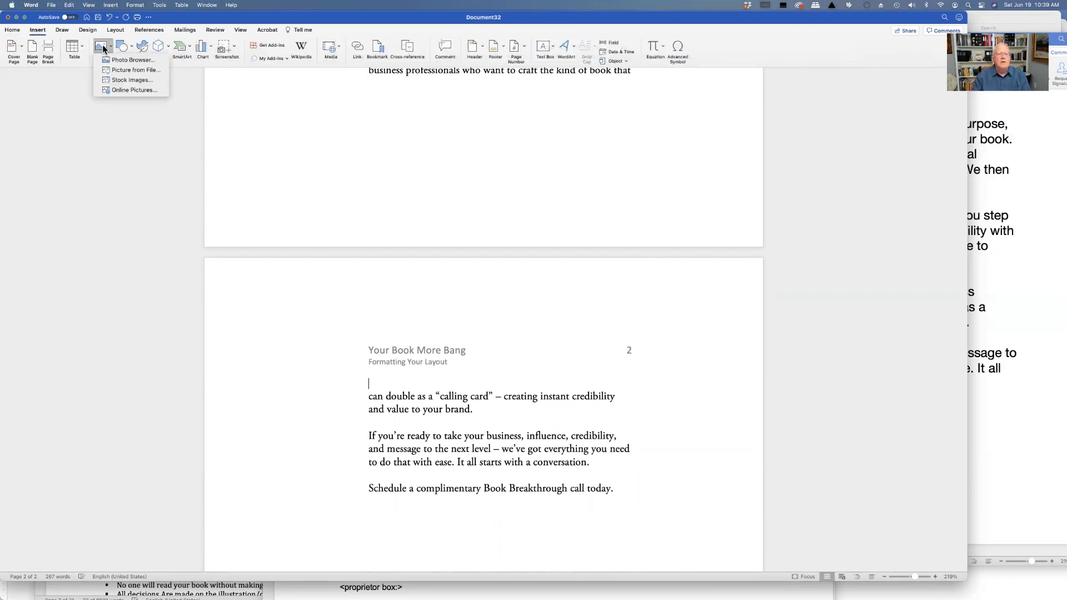
left_click(121, 71)
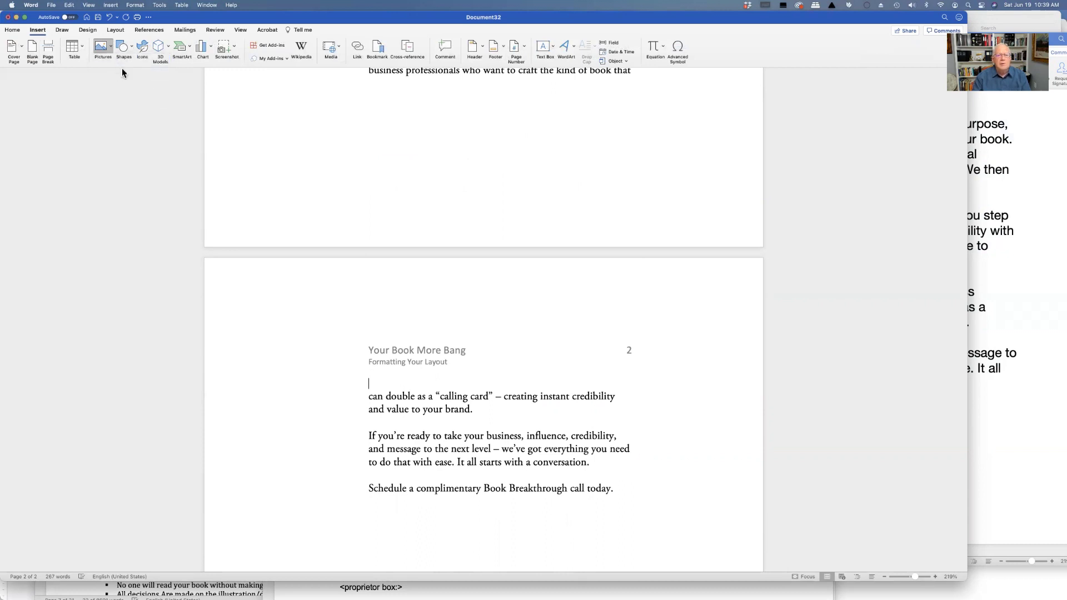
left_click(292, 70)
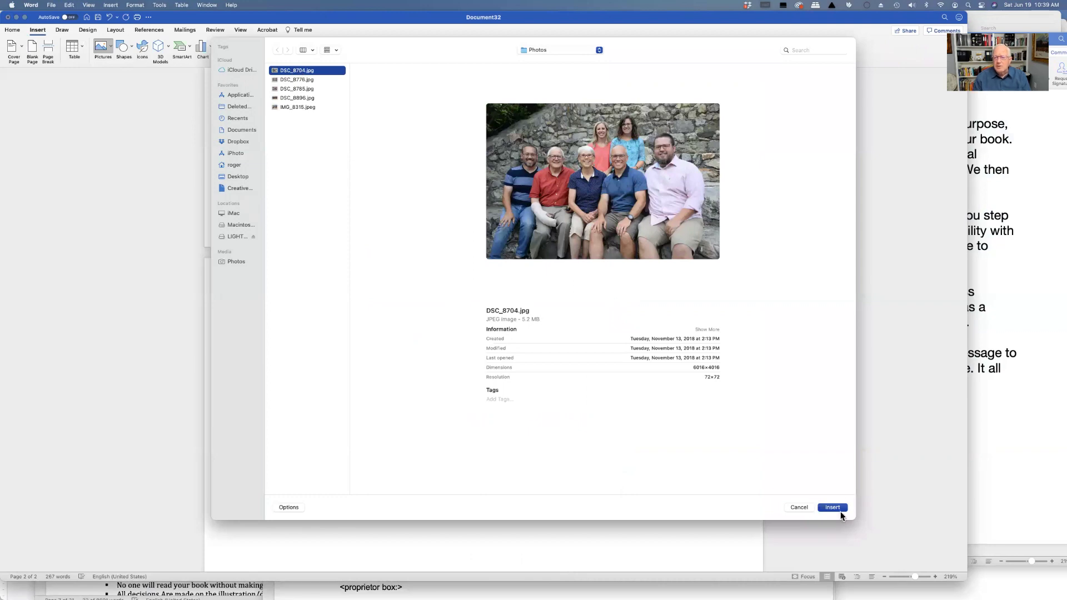
left_click(832, 507)
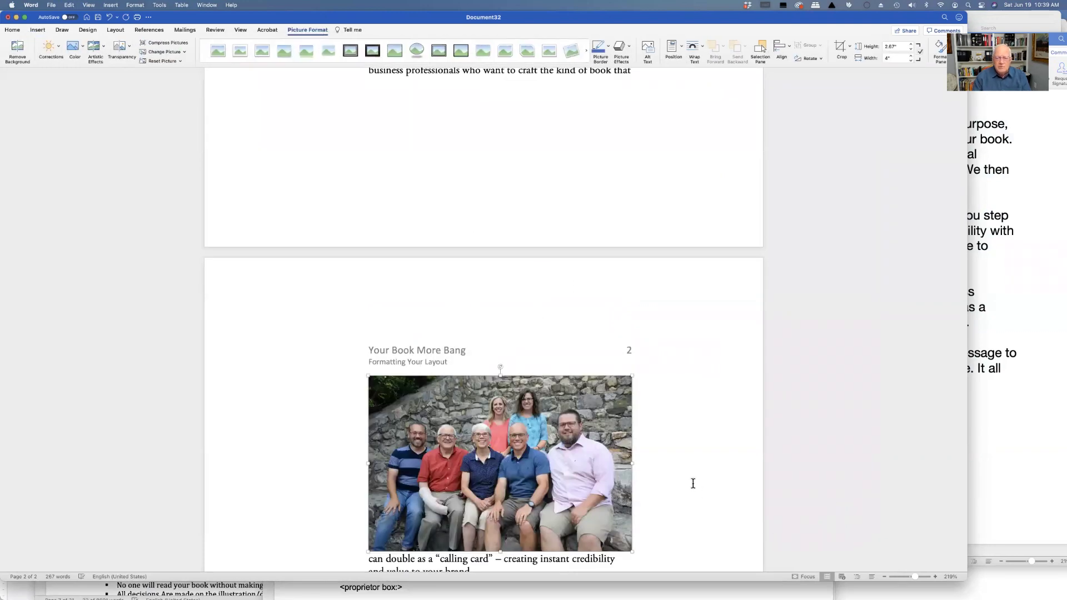
- Add two lines between the picture and the text following it, and enter "Caption:" directly under the picture
scroll(691, 482, "down", 3)
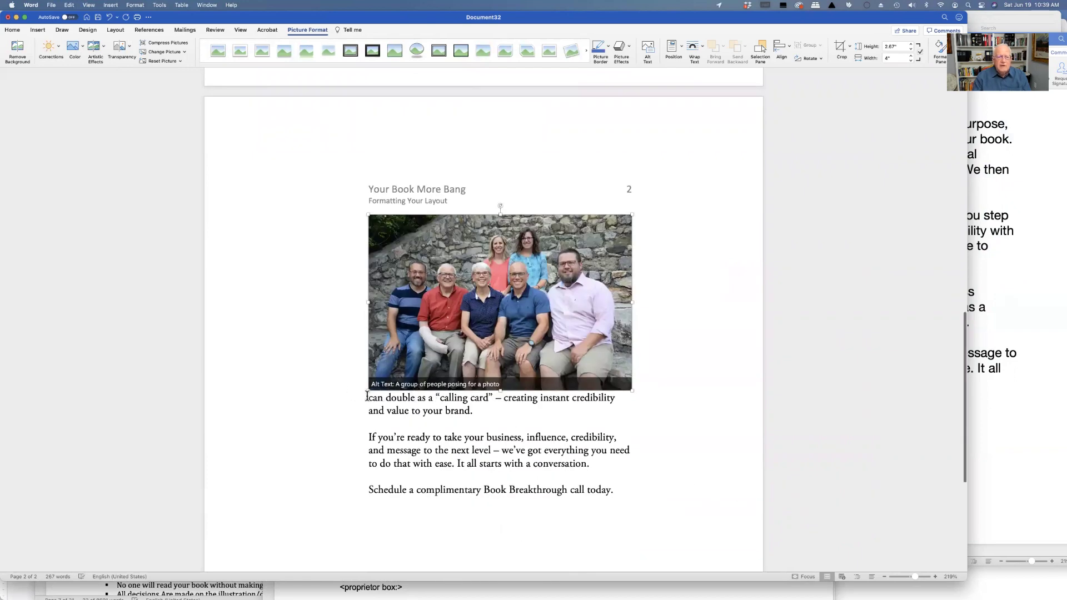
left_click(367, 397)
key("Return")
key("Return")
left_click(376, 400)
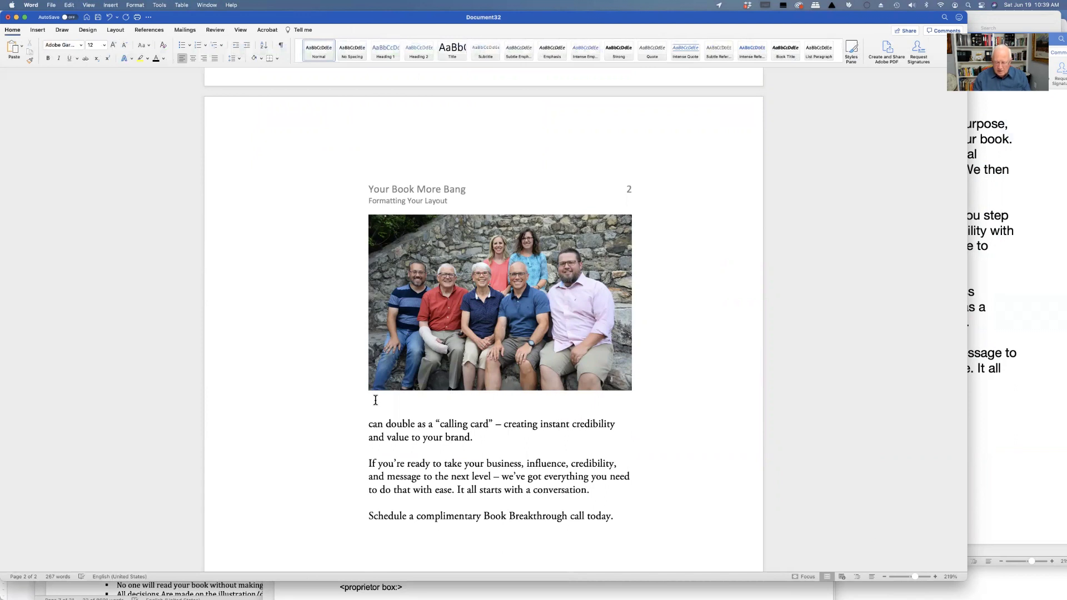
type("Caption")
scroll(414, 400, "down", 1)
type(":")
- Format the "Caption:" text under the picture as bold Calibri at size 7.5
left_click_drag(435, 397, 367, 395)
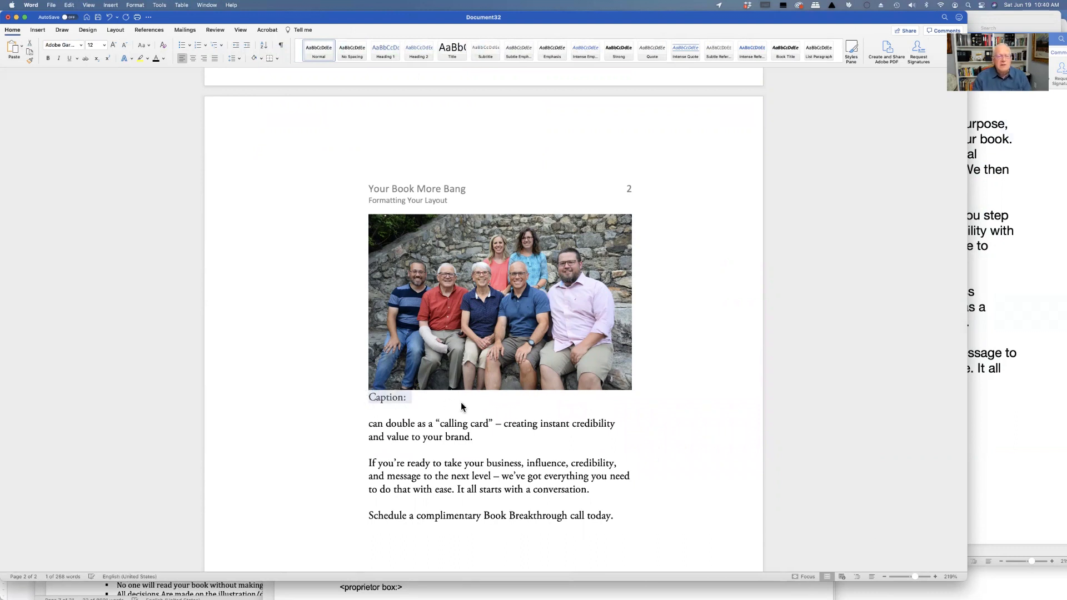
left_click(81, 46)
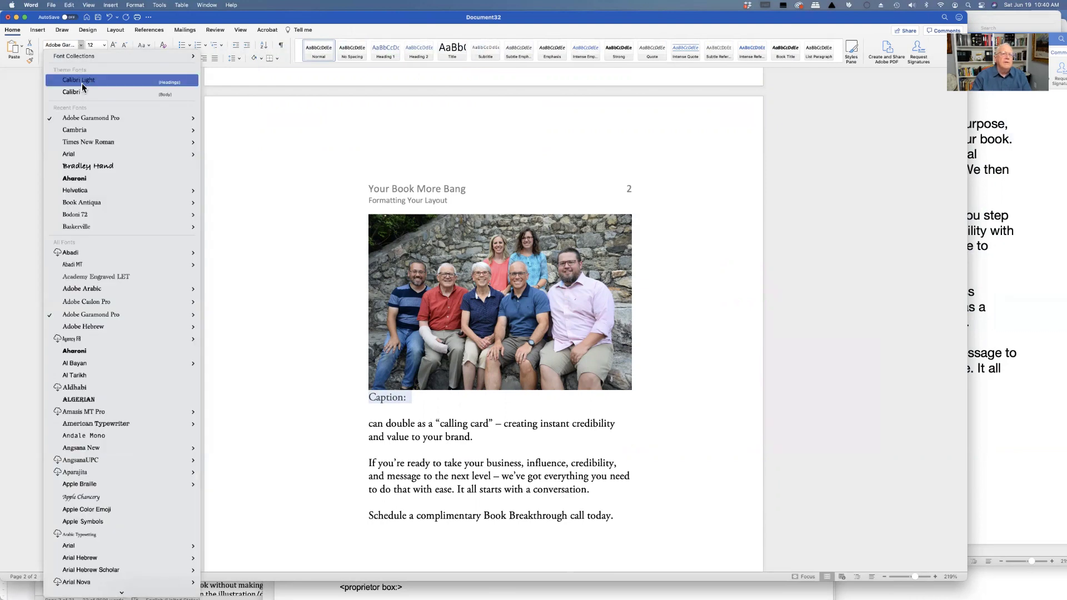
left_click(80, 93)
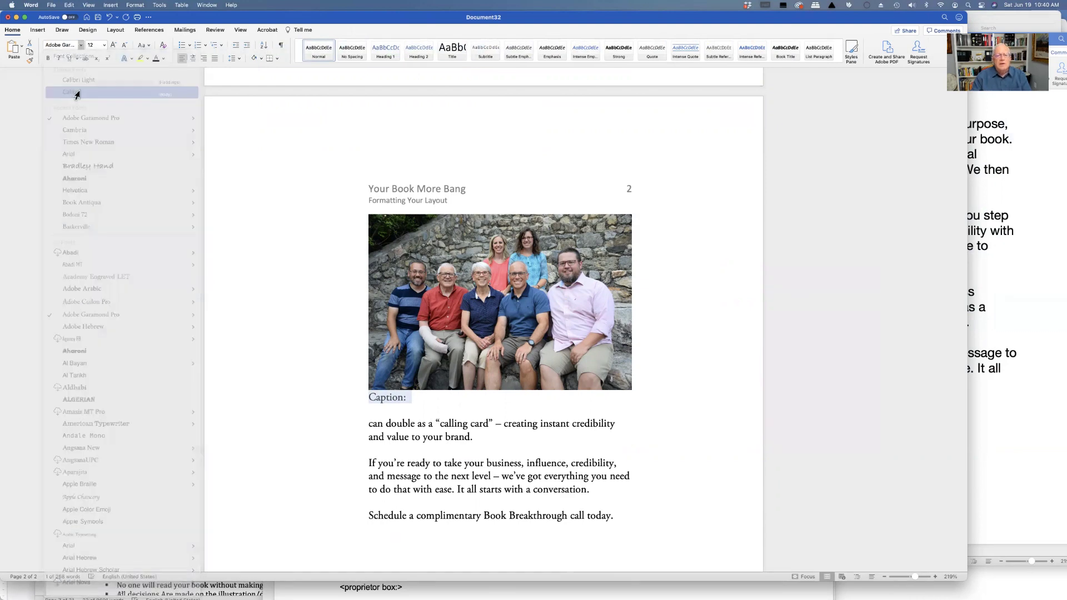
left_click(104, 45)
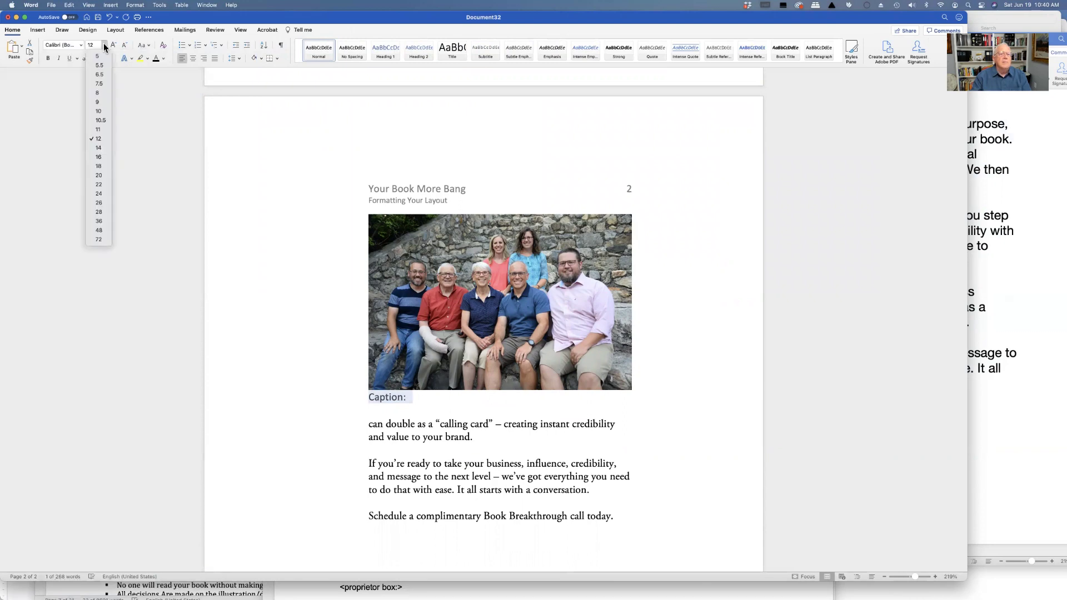
left_click(96, 84)
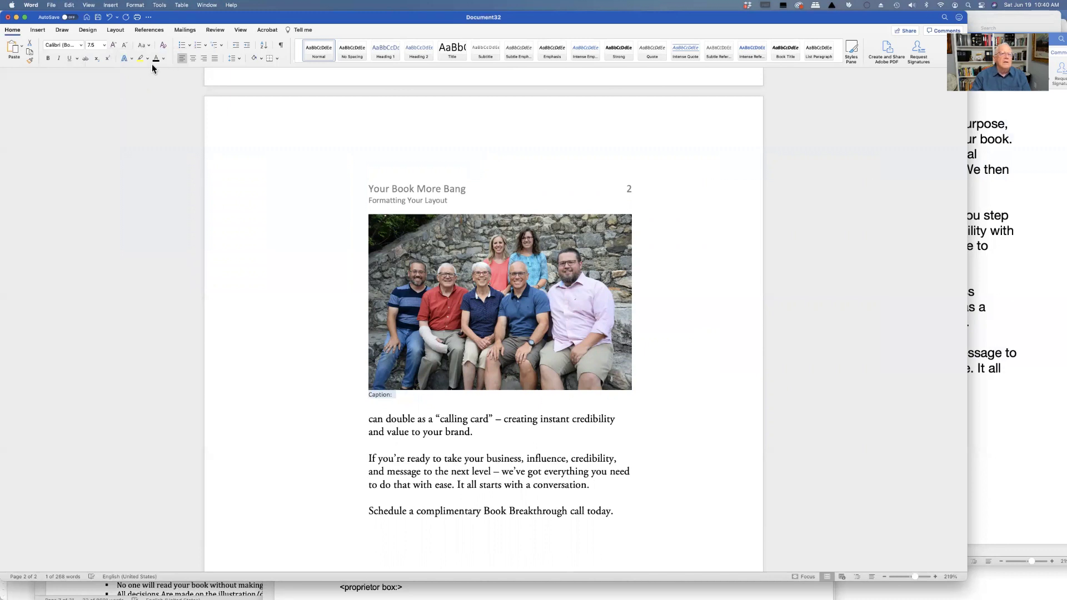
left_click(48, 59)
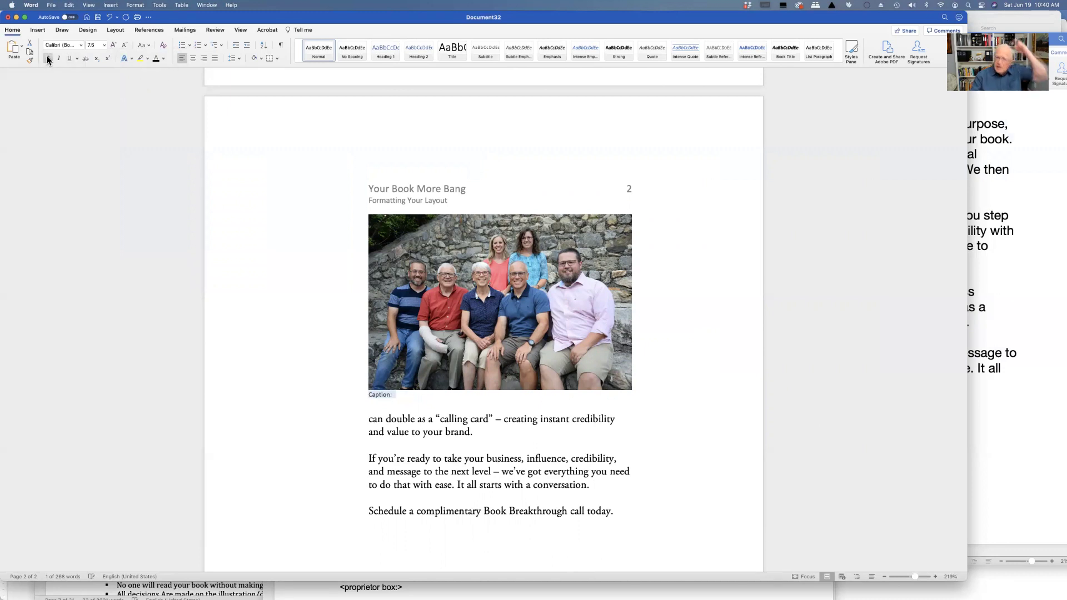
left_click(397, 399)
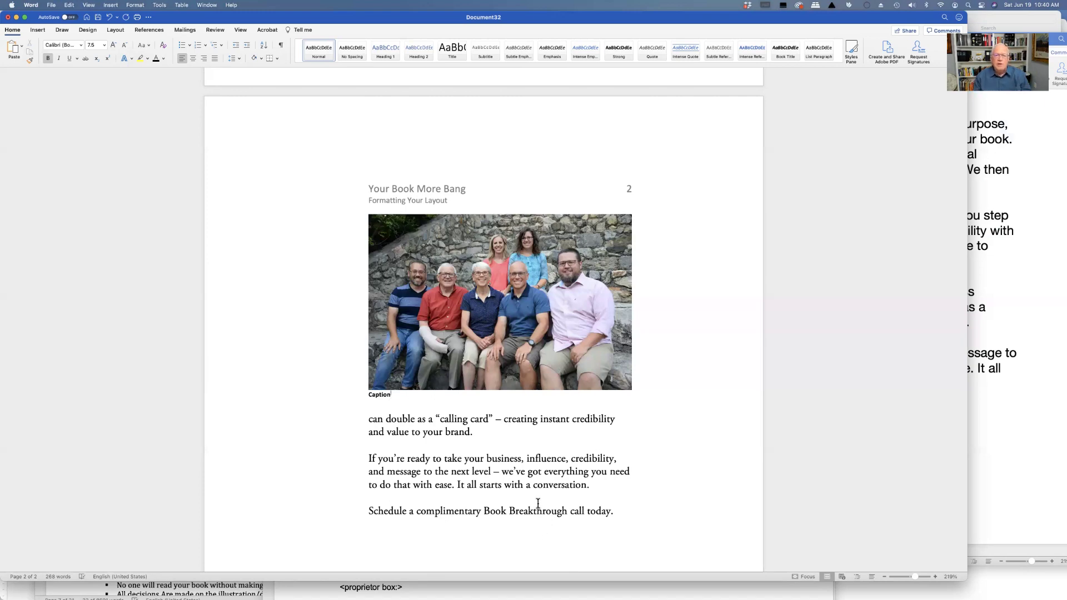
scroll(537, 504, "up", 15)
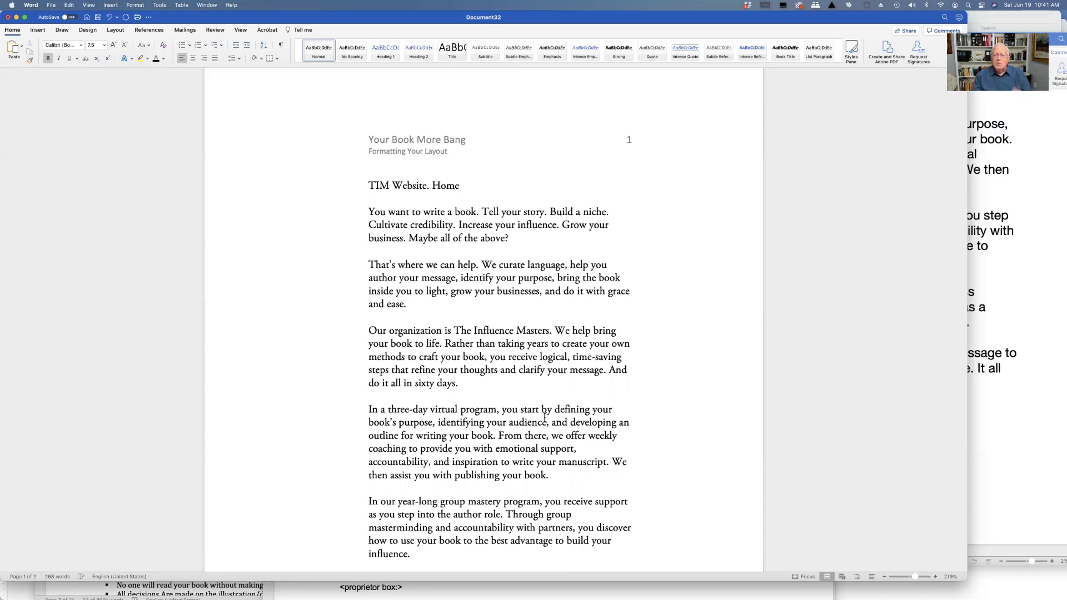
mouse_move(613, 593)
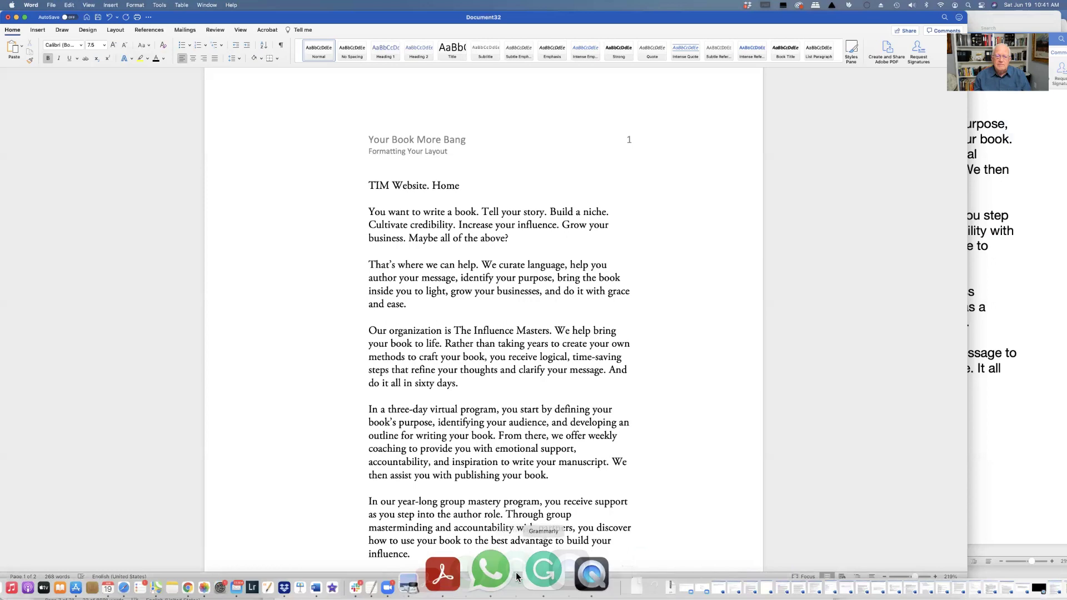